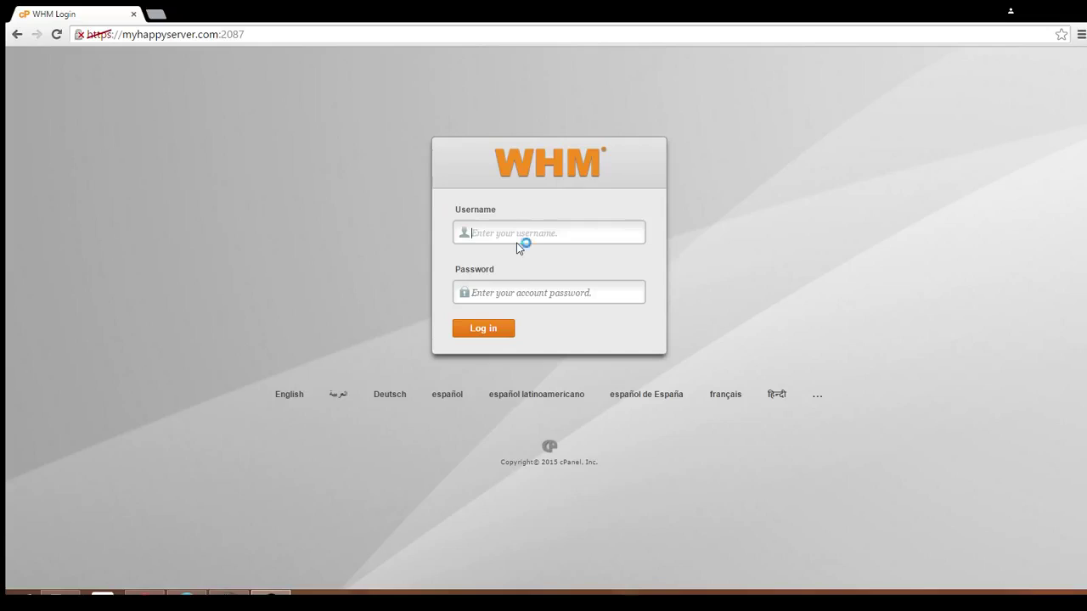
- Log in to WHM as root with the administrator password
{"action": "type", "text": "root"}
{"action": "key", "text": "Tab"}
{"action": "type", "text": "•••••••••••"}
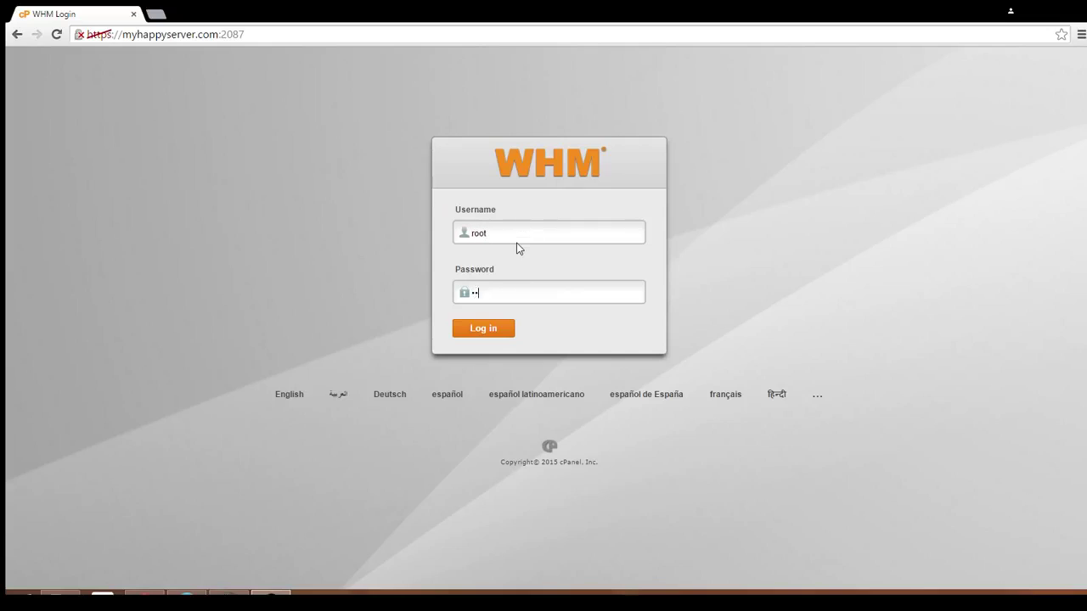
{"action": "key", "text": "Return"}
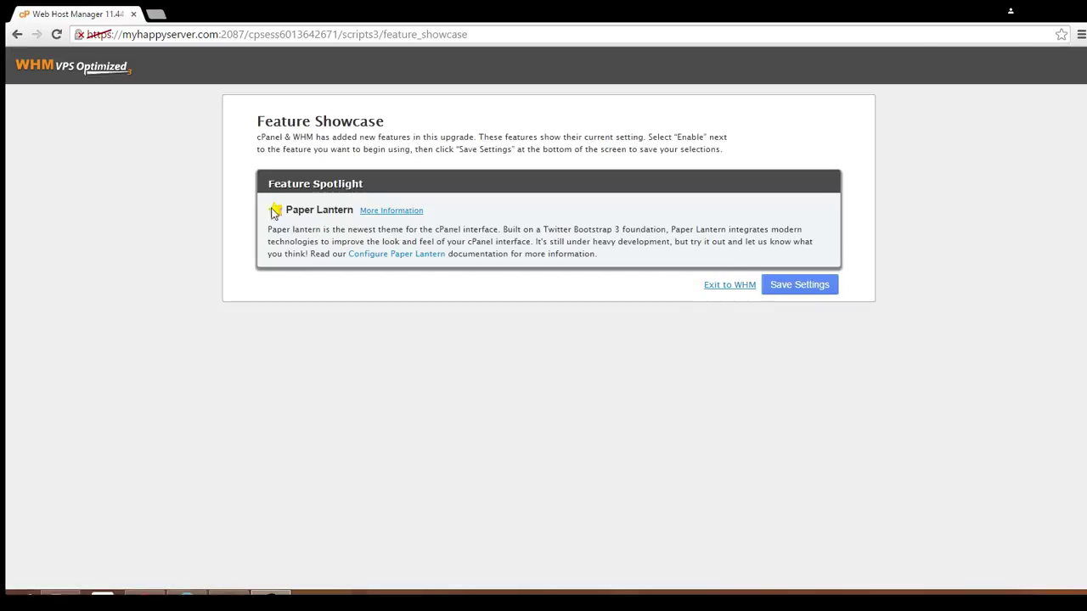
- Leave the Feature Showcase for Home, then find 'create' in the sidebar search and open Create a New Account
{"action": "left_click", "coordinate": [719, 289]}
{"action": "left_click", "coordinate": [705, 287]}
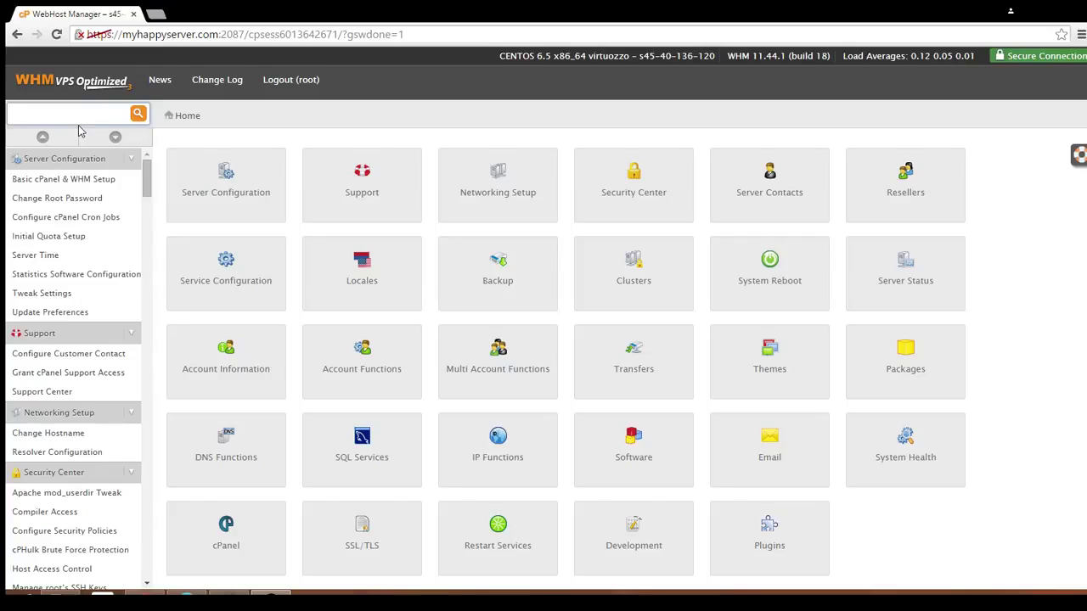
{"action": "type", "text": "create"}
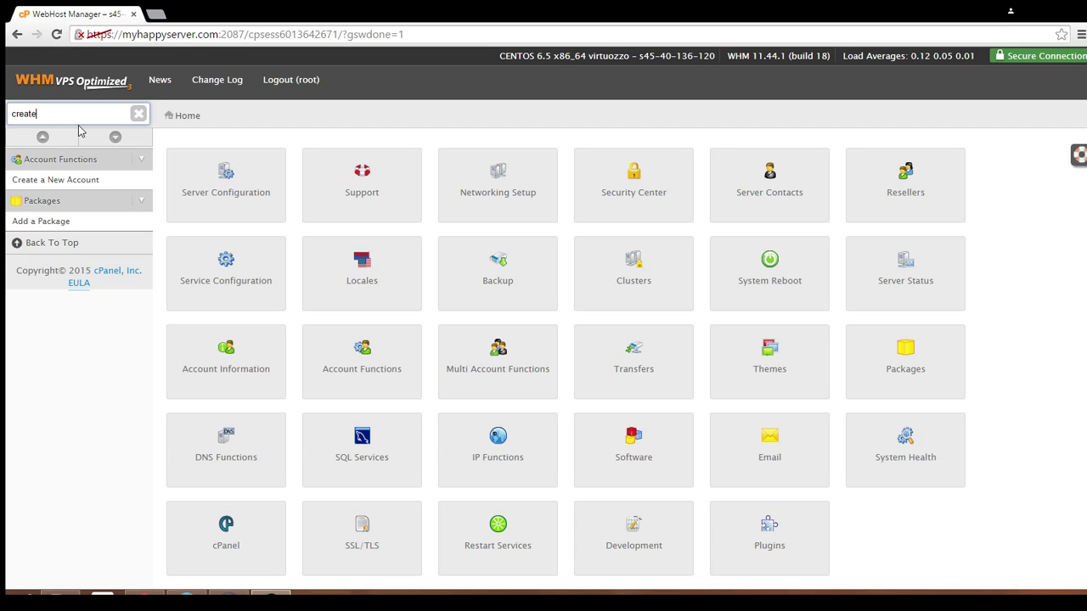
{"action": "key", "text": "BackSpace"}
{"action": "key", "text": "BackSpace"}
{"action": "key", "text": "BackSpace"}
{"action": "key", "text": "BackSpace"}
{"action": "key", "text": "BackSpace"}
{"action": "key", "text": "BackSpace"}
{"action": "type", "text": "list"}
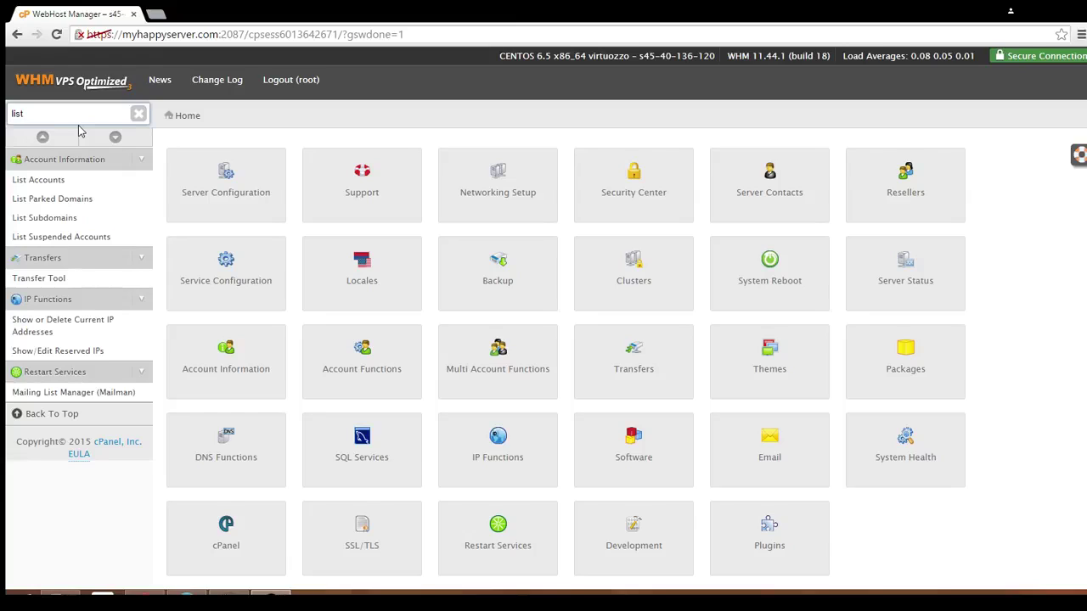
{"action": "key", "text": "BackSpace"}
{"action": "key", "text": "BackSpace"}
{"action": "key", "text": "BackSpace"}
{"action": "key", "text": "BackSpace"}
{"action": "type", "text": "d"}
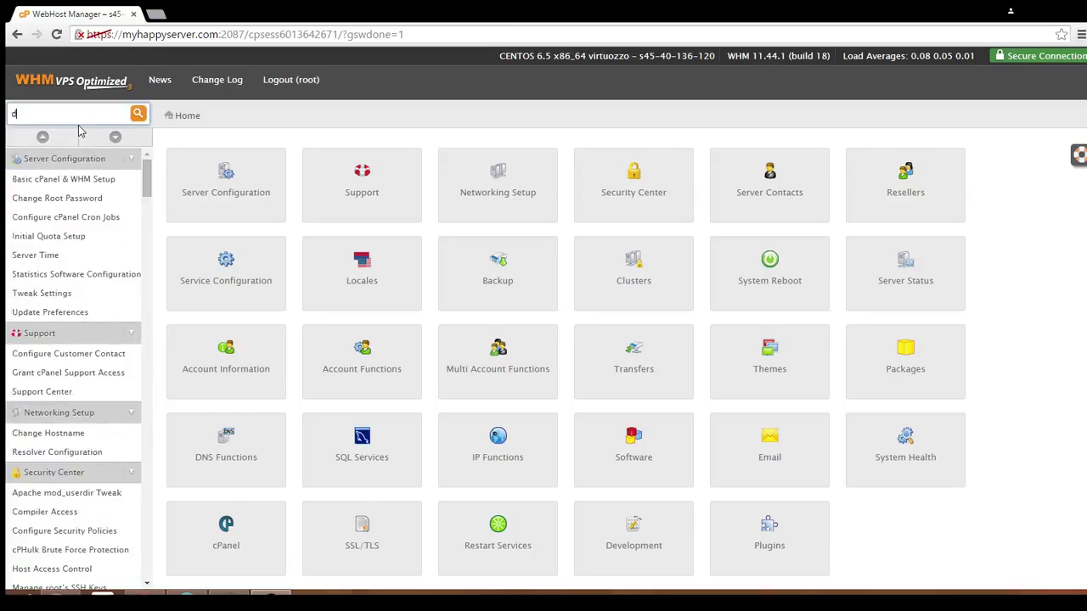
{"action": "type", "text": "elete"}
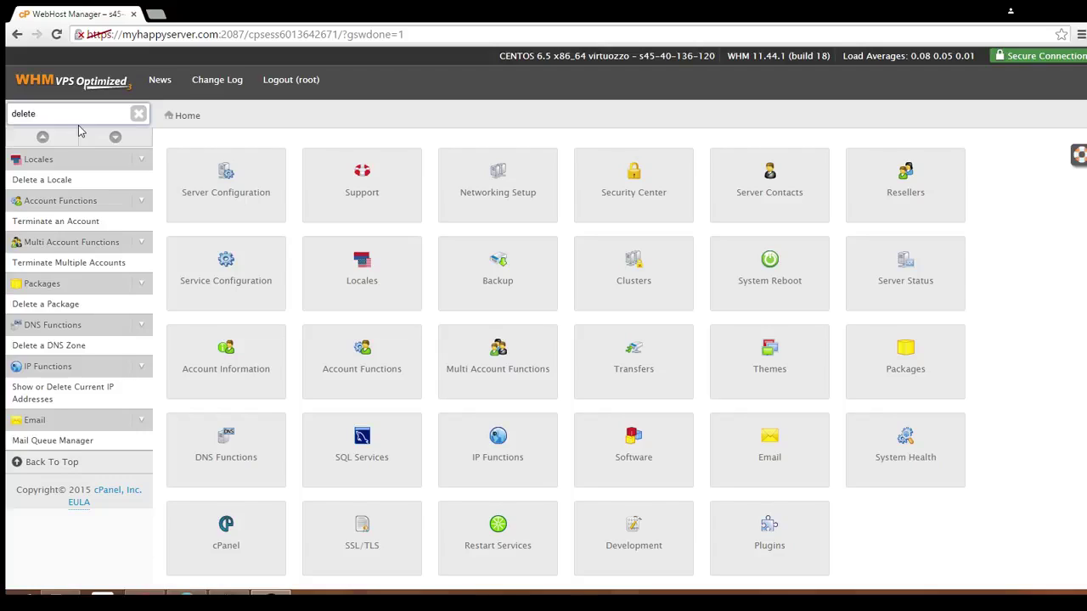
{"action": "key", "text": "BackSpace"}
{"action": "key", "text": "BackSpace"}
{"action": "key", "text": "BackSpace"}
{"action": "key", "text": "BackSpace"}
{"action": "key", "text": "BackSpace"}
{"action": "key", "text": "BackSpace"}
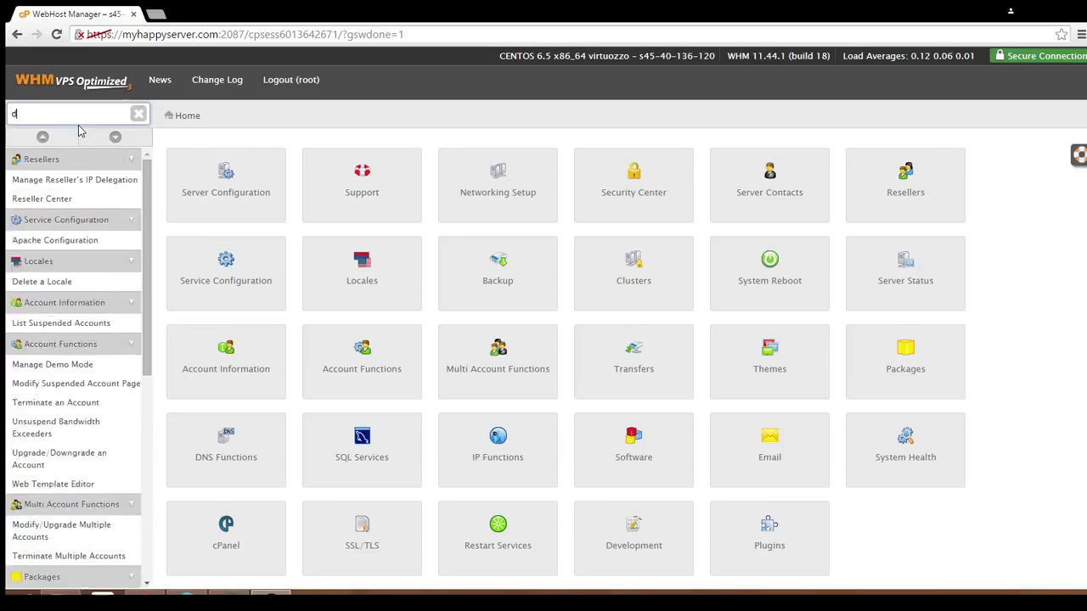
{"action": "type", "text": "create"}
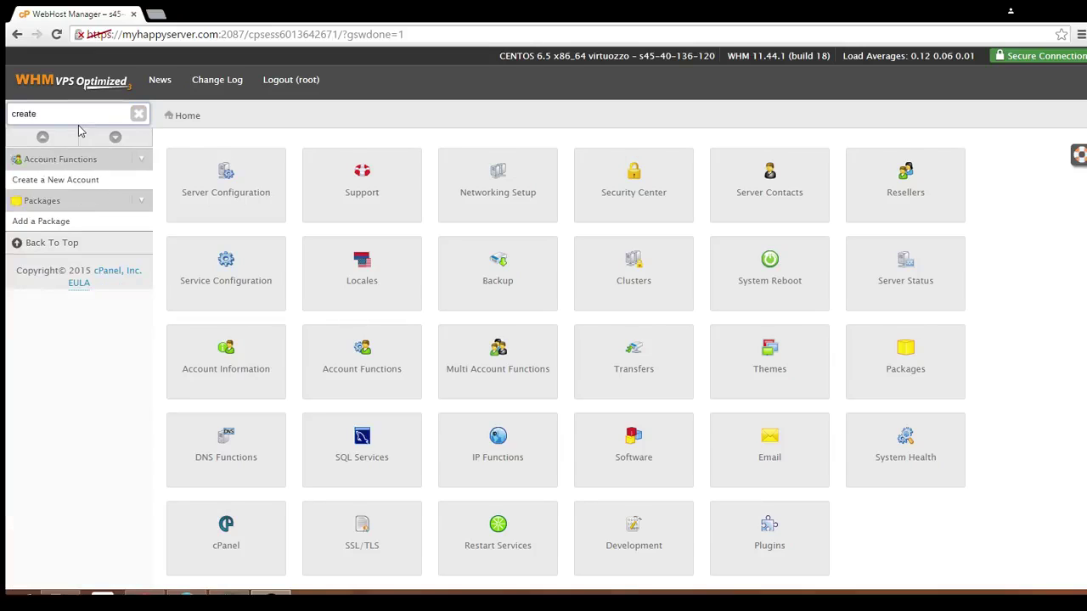
{"action": "left_click", "coordinate": [91, 182]}
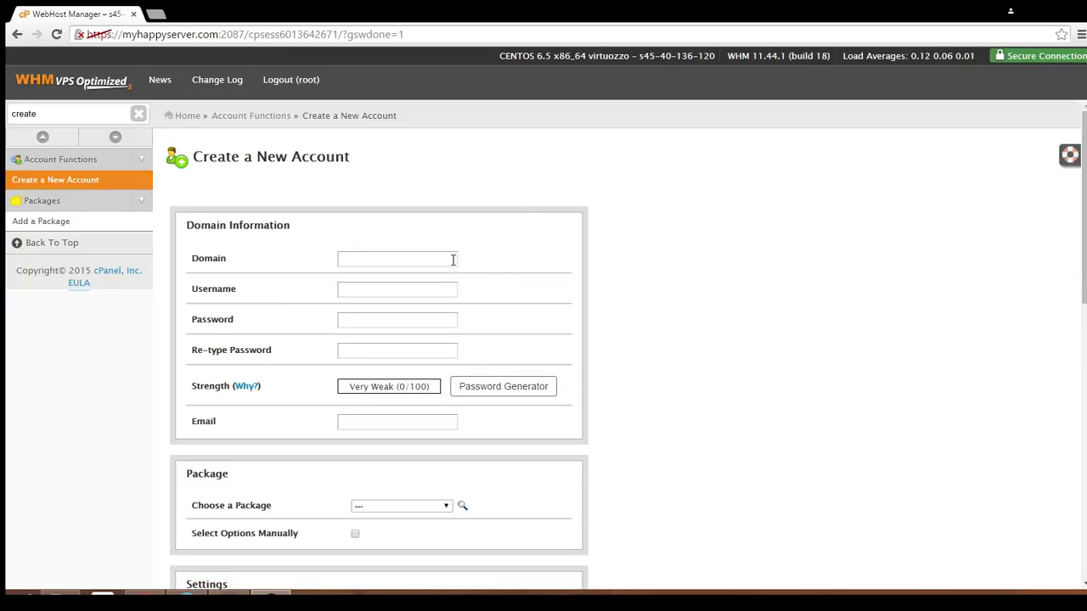
- Enter domain myhappydomain.com via autofill so the username myhappydomain fills in automatically
{"action": "left_click", "coordinate": [453, 259]}
{"action": "type", "text": "myh"}
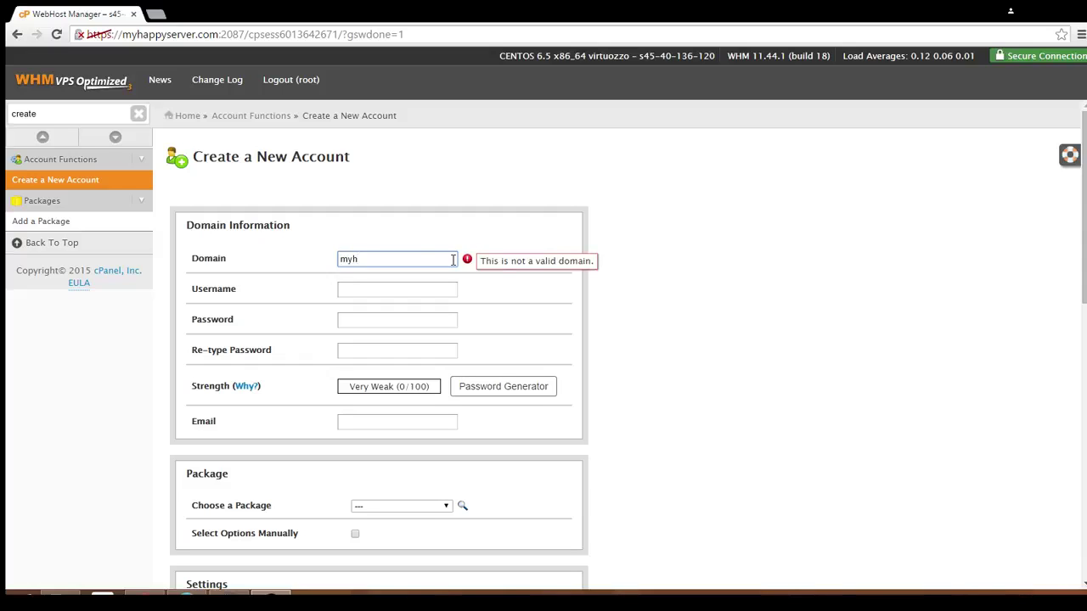
{"action": "key", "text": "Down"}
{"action": "key", "text": "Return"}
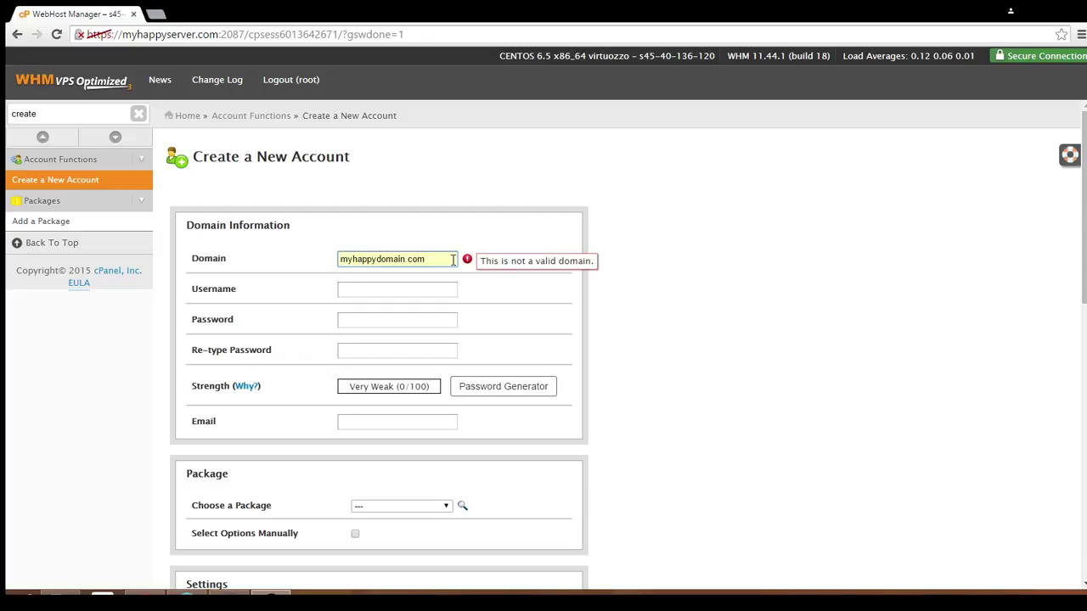
{"action": "left_click", "coordinate": [418, 286]}
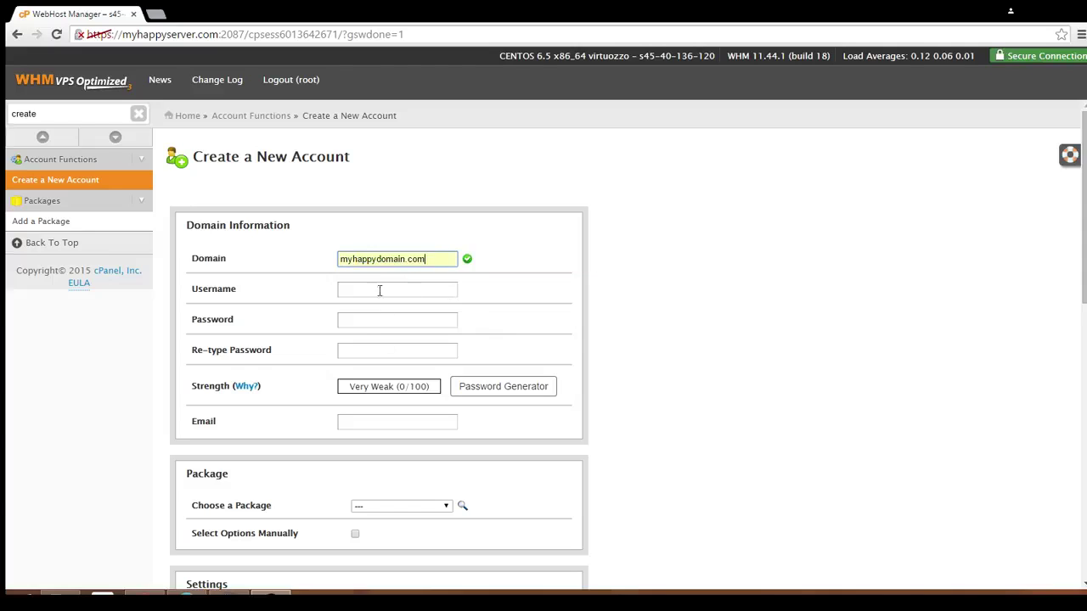
{"action": "left_click", "coordinate": [380, 290]}
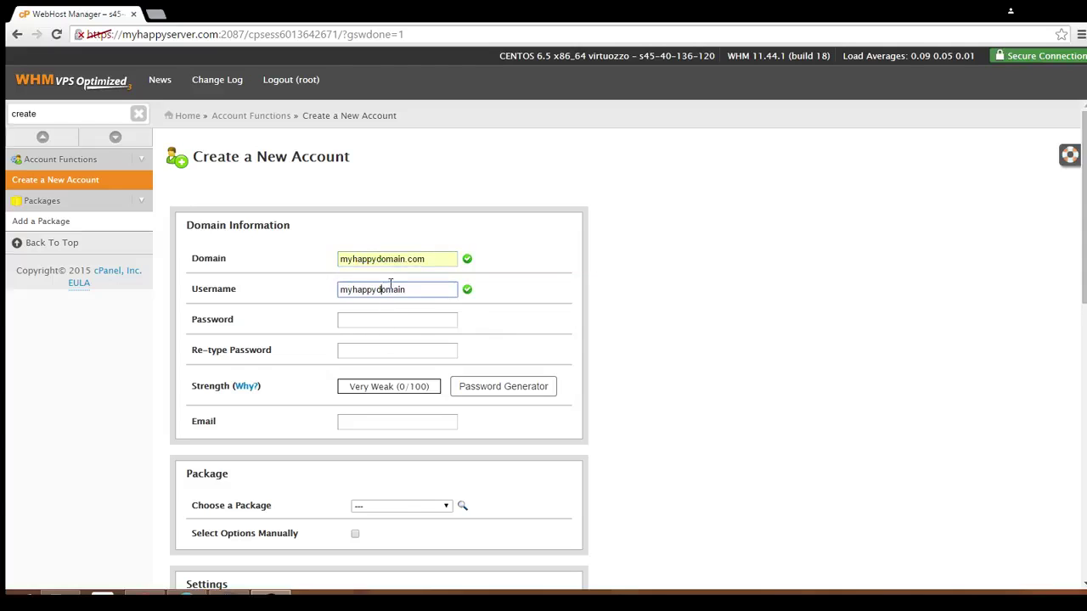
{"action": "left_click", "coordinate": [476, 315]}
{"action": "left_click", "coordinate": [432, 316]}
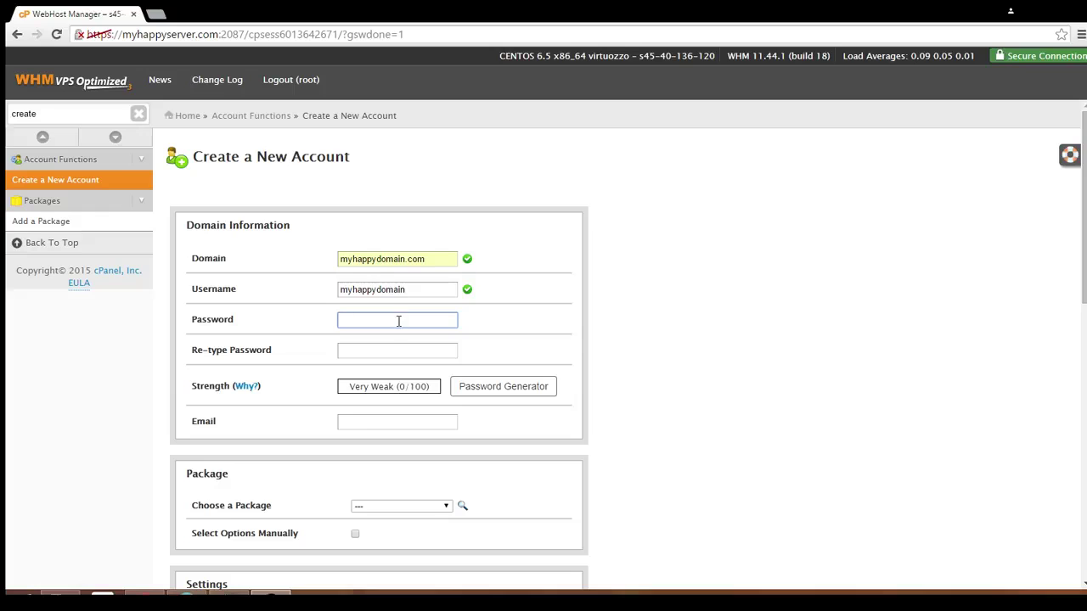
- Fill both password fields with a generated Very Strong (100/100) password from the Password Generator
{"action": "left_click", "coordinate": [397, 351]}
{"action": "left_click", "coordinate": [509, 389]}
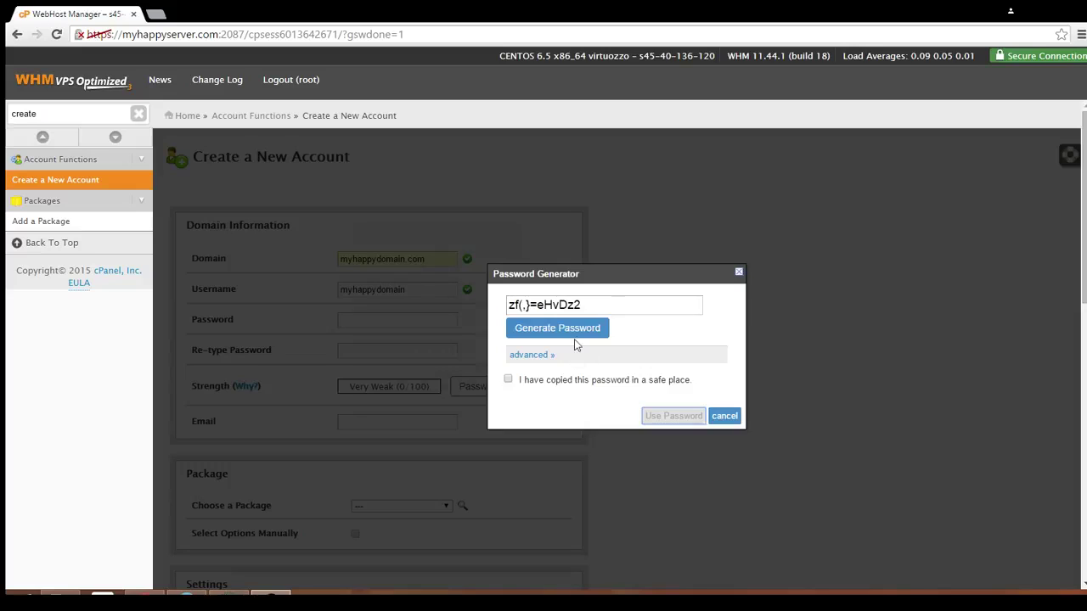
{"action": "left_click", "coordinate": [575, 337]}
{"action": "left_click", "coordinate": [575, 337]}
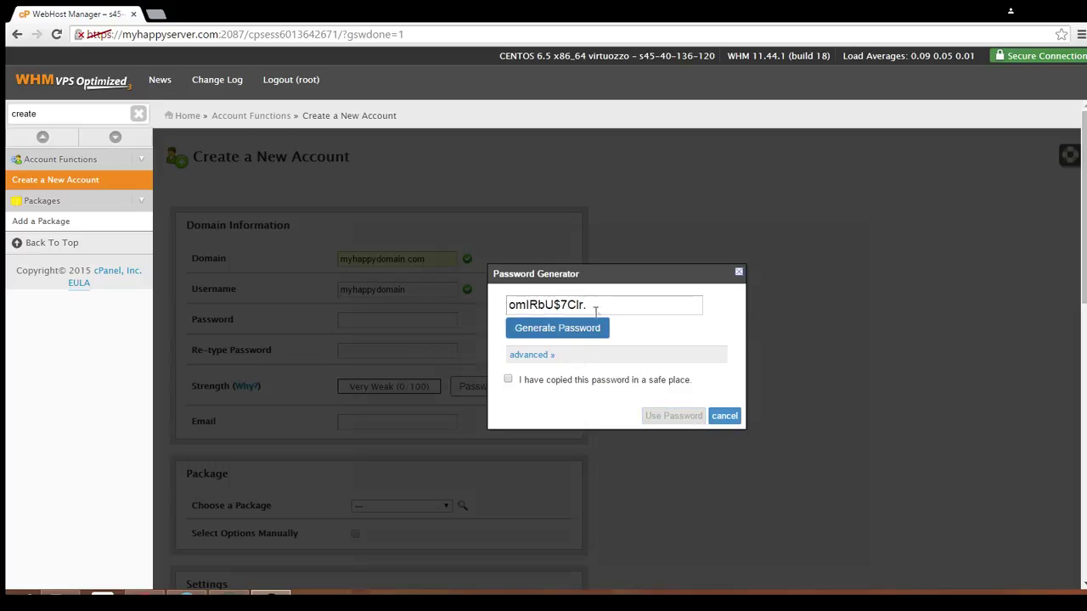
{"action": "left_click_drag", "start_coordinate": [599, 305], "coordinate": [508, 305]}
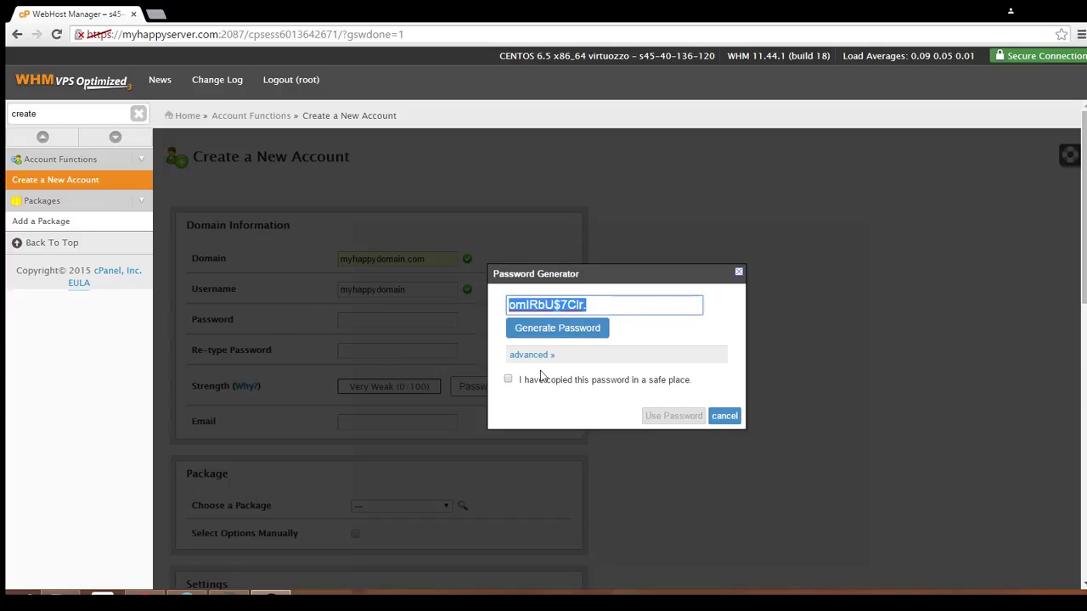
{"action": "left_click", "coordinate": [507, 380]}
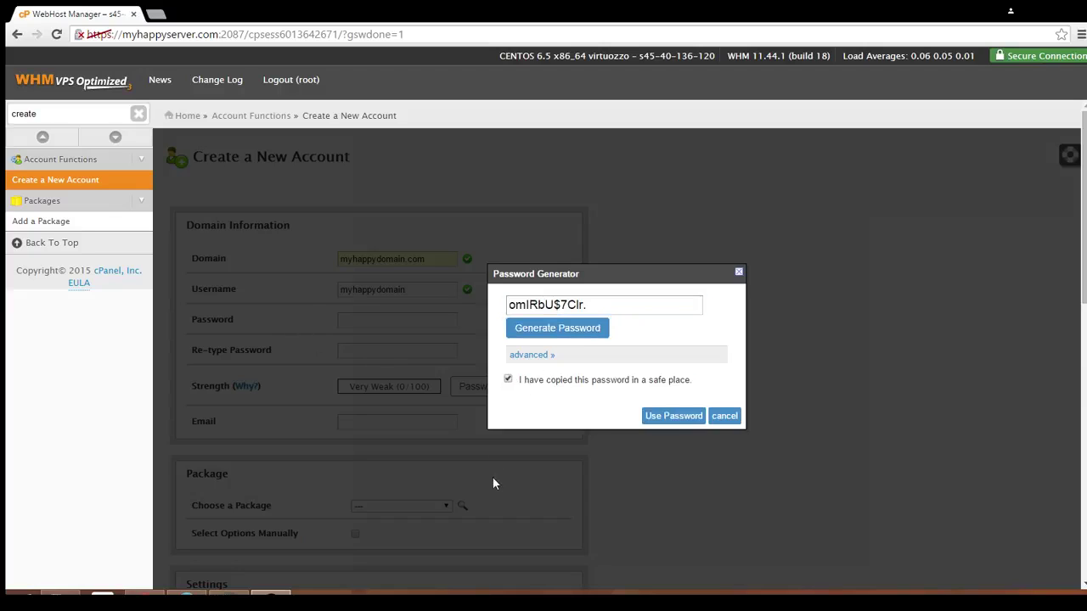
{"action": "left_click", "coordinate": [675, 416]}
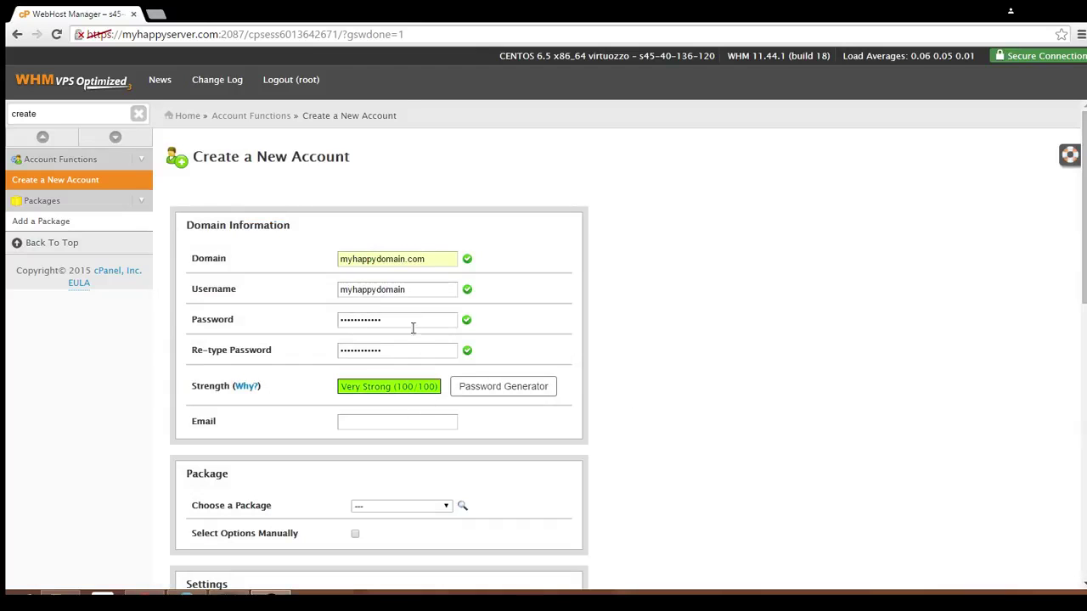
- Fill in the contact e-mail address using the browser's autofill suggestion
{"action": "left_click", "coordinate": [417, 421]}
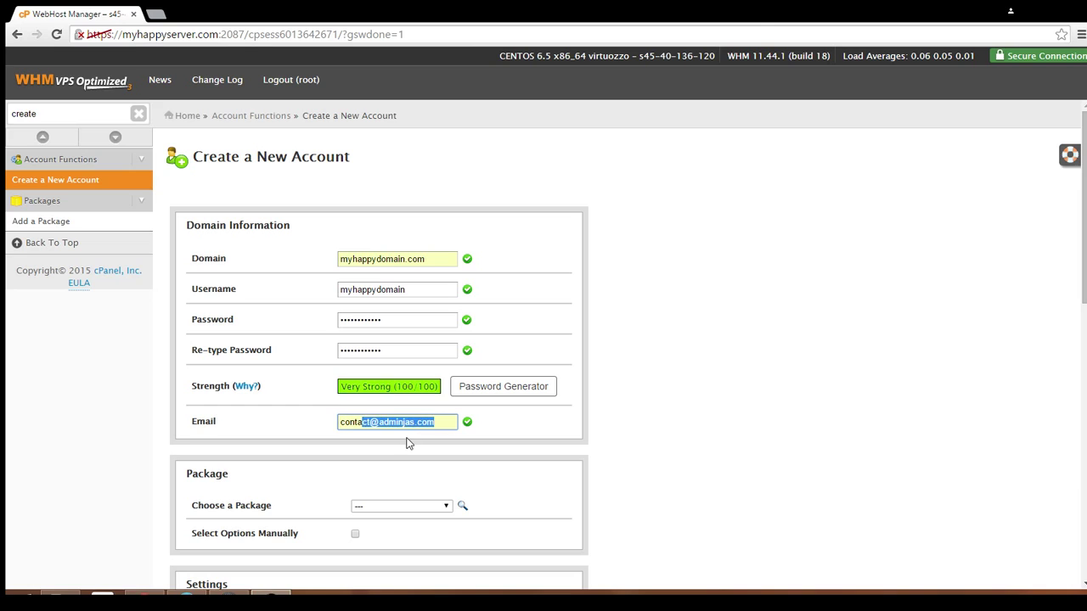
{"action": "left_click", "coordinate": [406, 443]}
- Leave 'Save Manual Settings as a Package' unchecked and switch off 'Select Options Manually'
{"action": "scroll", "coordinate": [736, 432], "scroll_direction": "down", "scroll_amount": 2}
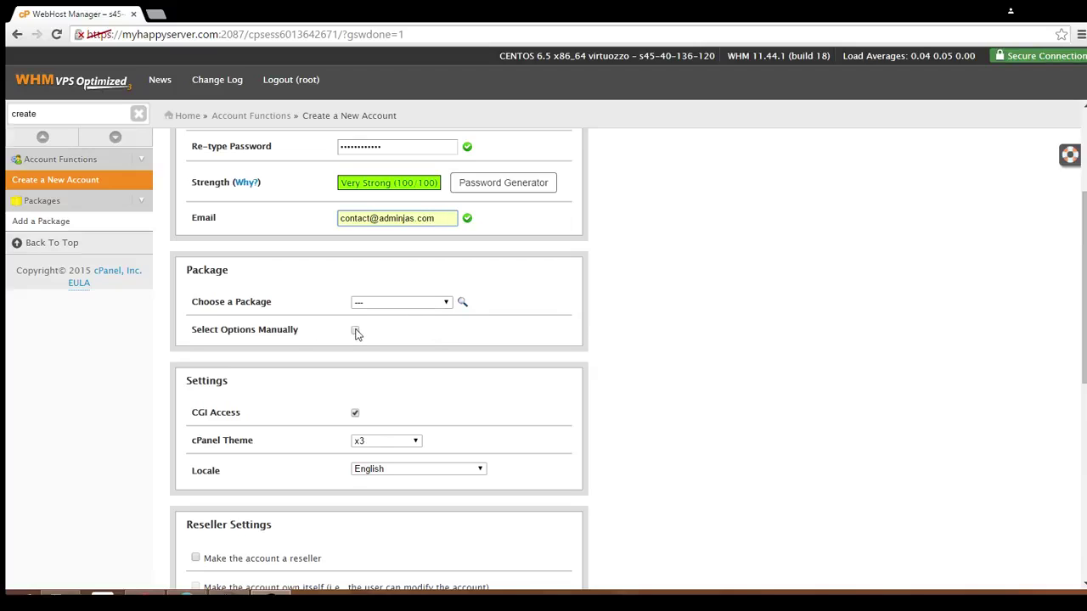
{"action": "left_click", "coordinate": [355, 331]}
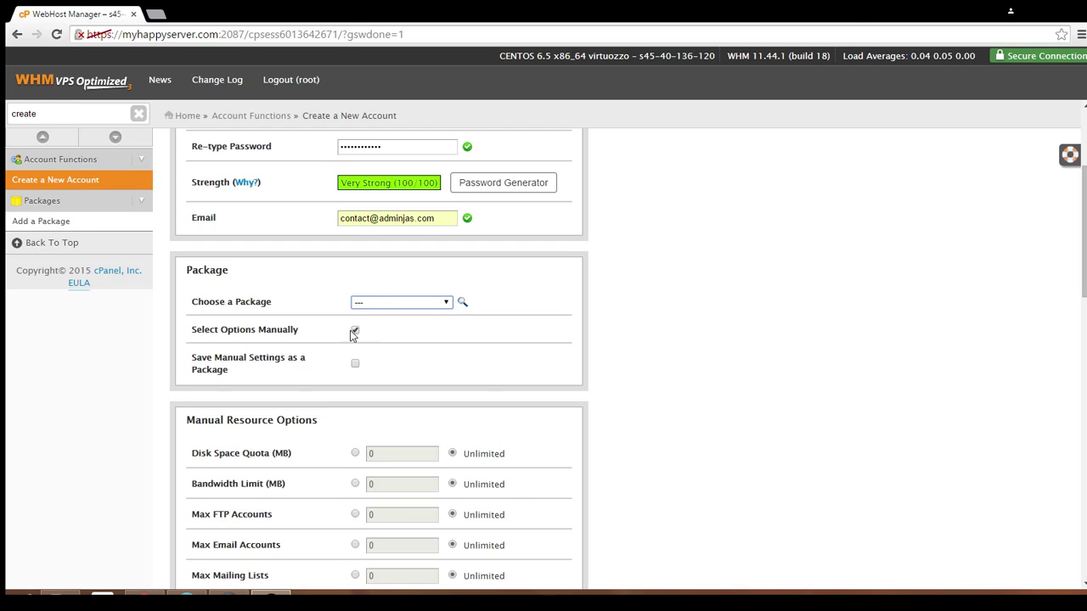
{"action": "scroll", "coordinate": [361, 334], "scroll_direction": "down", "scroll_amount": 3}
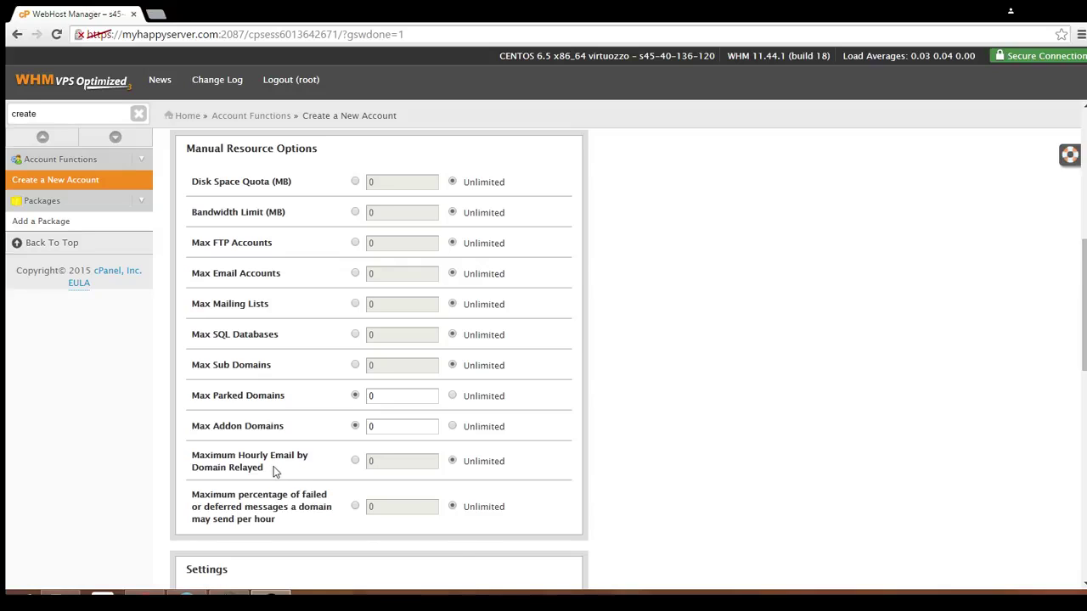
{"action": "scroll", "coordinate": [280, 478], "scroll_direction": "up", "scroll_amount": 2}
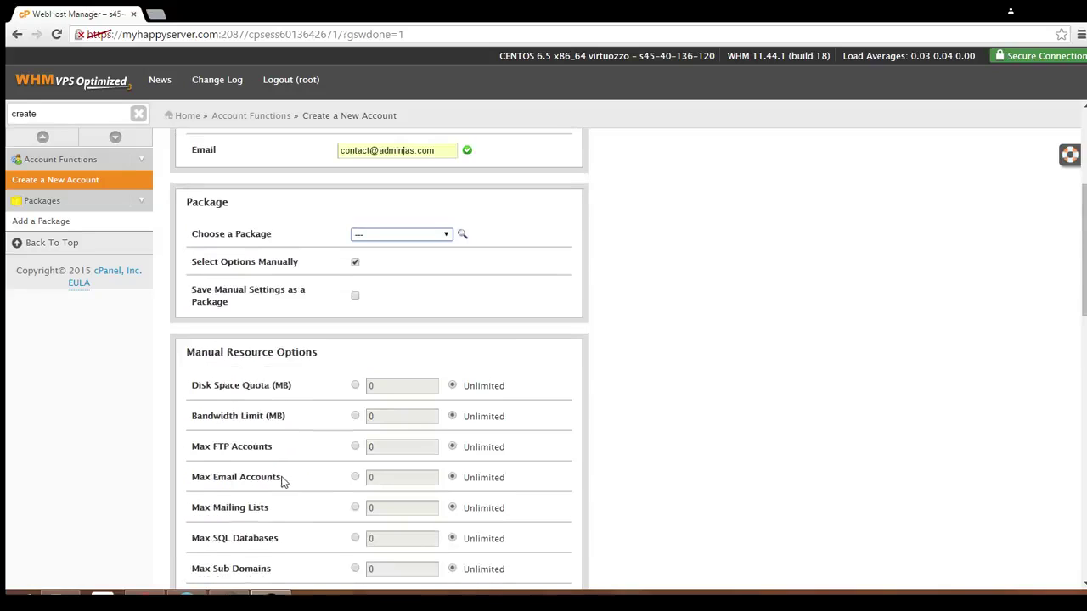
{"action": "left_click", "coordinate": [355, 297]}
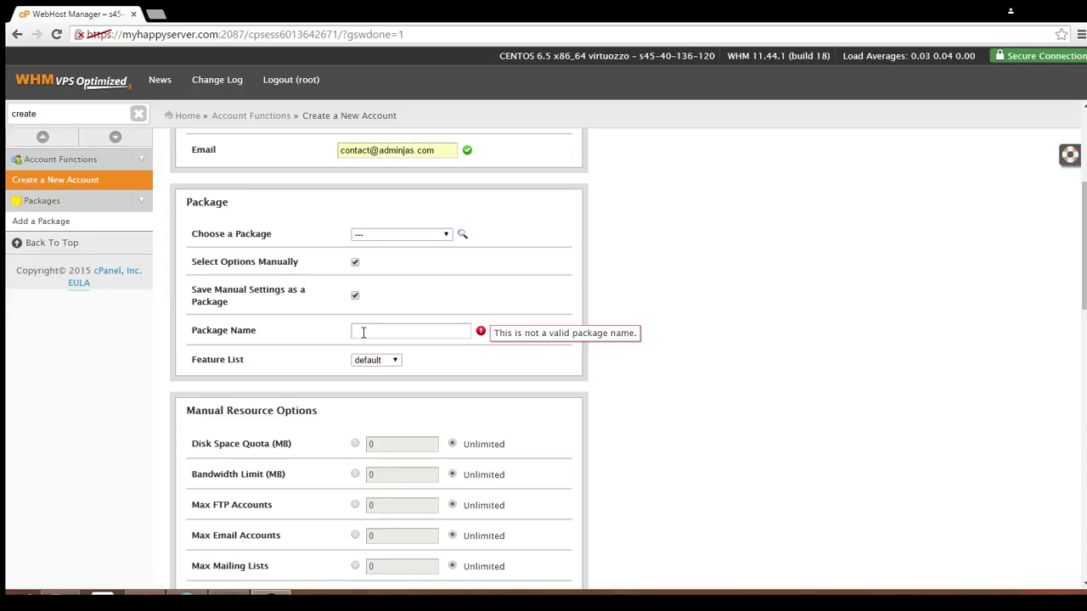
{"action": "left_click", "coordinate": [362, 332]}
{"action": "left_click", "coordinate": [355, 297]}
{"action": "left_click", "coordinate": [355, 262]}
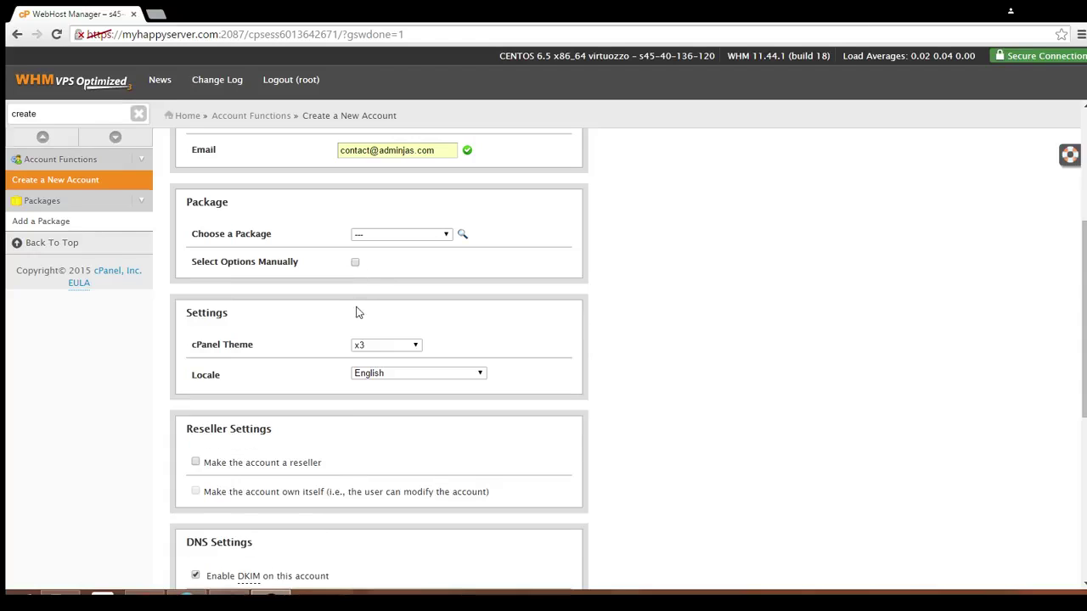
- Under Reseller Settings, tick 'Make the account a reseller' and 'Make the account own itself'
{"action": "scroll", "coordinate": [358, 316], "scroll_direction": "down", "scroll_amount": 2}
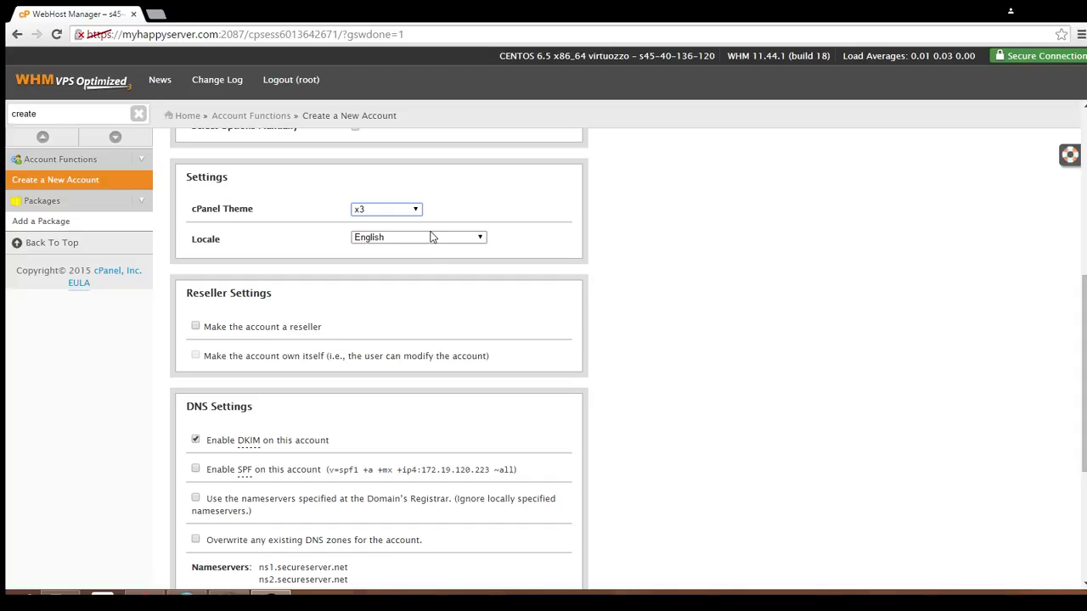
{"action": "key", "text": "Tab"}
{"action": "scroll", "coordinate": [413, 275], "scroll_direction": "down", "scroll_amount": 2}
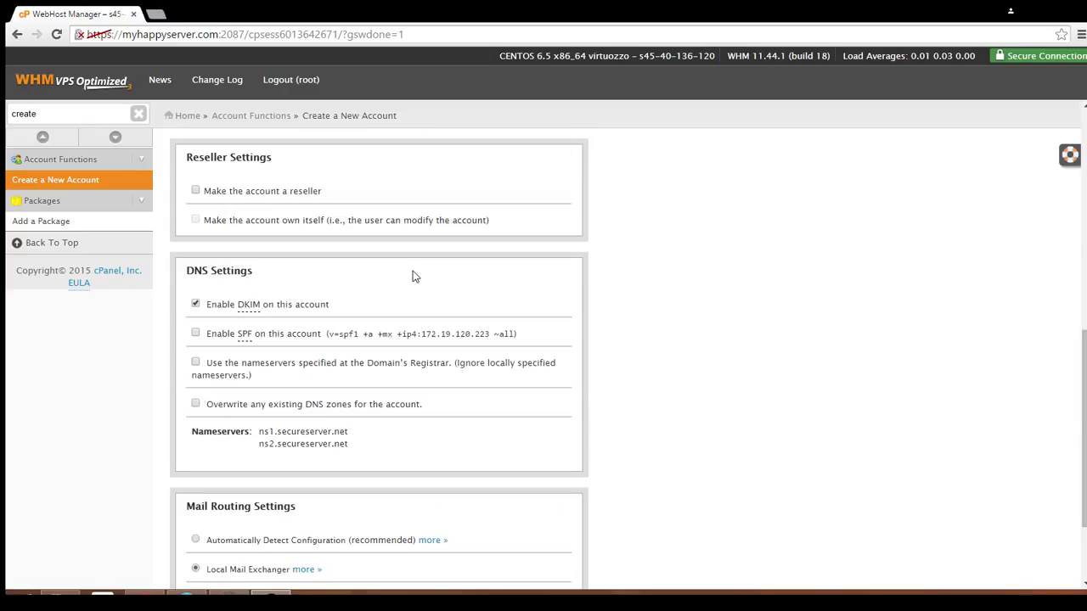
{"action": "left_click", "coordinate": [194, 193]}
{"action": "left_click", "coordinate": [196, 220]}
- Untick 'Use the nameservers specified at the Domain's Registrar' and keep Local Mail Exchanger routing
{"action": "left_click", "coordinate": [195, 364]}
{"action": "scroll", "coordinate": [336, 379], "scroll_direction": "down", "scroll_amount": 1}
{"action": "scroll", "coordinate": [337, 379], "scroll_direction": "down", "scroll_amount": 1}
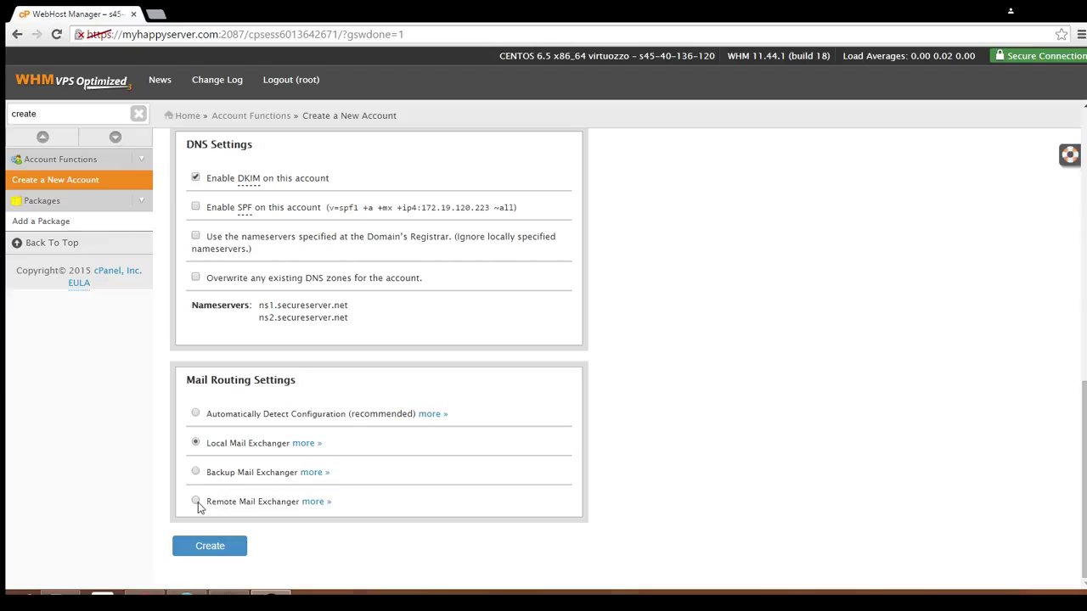
{"action": "left_click", "coordinate": [197, 502]}
{"action": "left_click", "coordinate": [196, 444]}
{"action": "left_click", "coordinate": [195, 502]}
{"action": "left_click", "coordinate": [195, 443]}
- Create the account and scroll the creation log down to 'Account Creation Complete'
{"action": "left_click", "coordinate": [200, 551]}
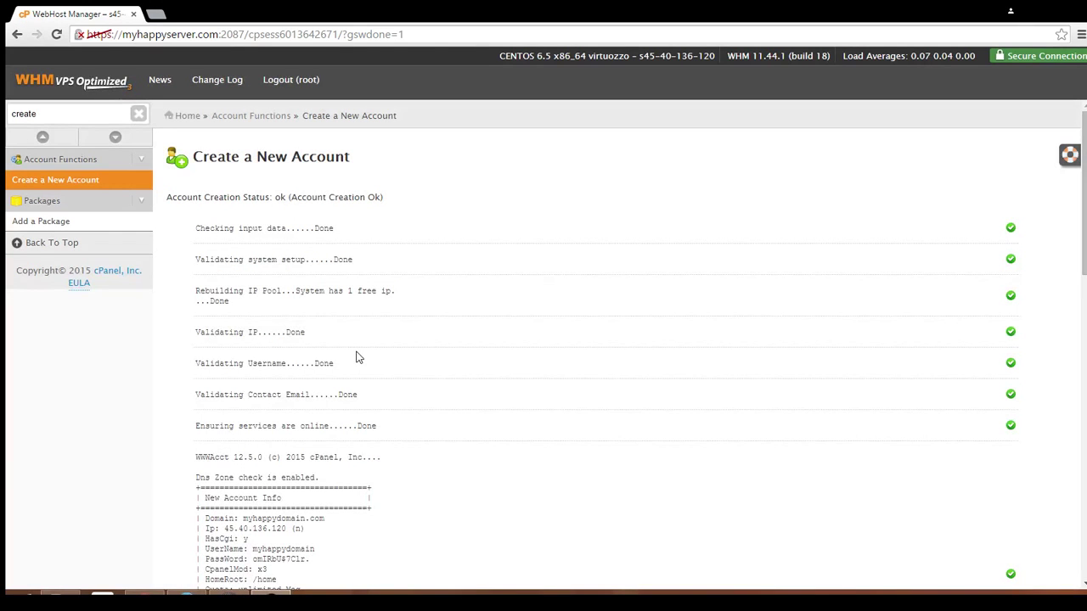
{"action": "scroll", "coordinate": [357, 357], "scroll_direction": "down", "scroll_amount": 1}
{"action": "scroll", "coordinate": [357, 358], "scroll_direction": "down", "scroll_amount": 2}
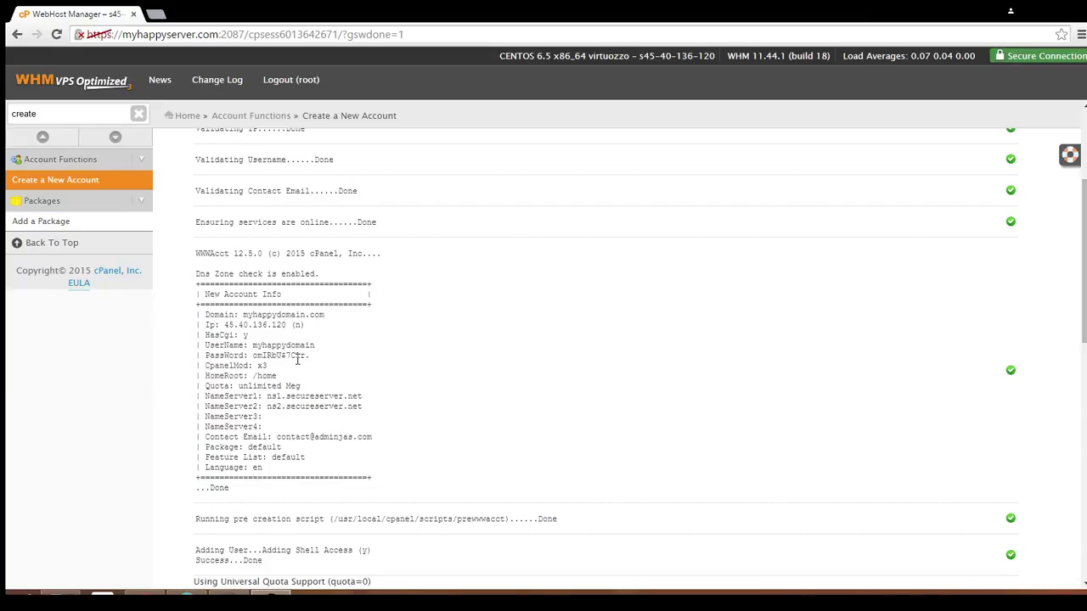
{"action": "scroll", "coordinate": [248, 287], "scroll_direction": "down", "scroll_amount": 1}
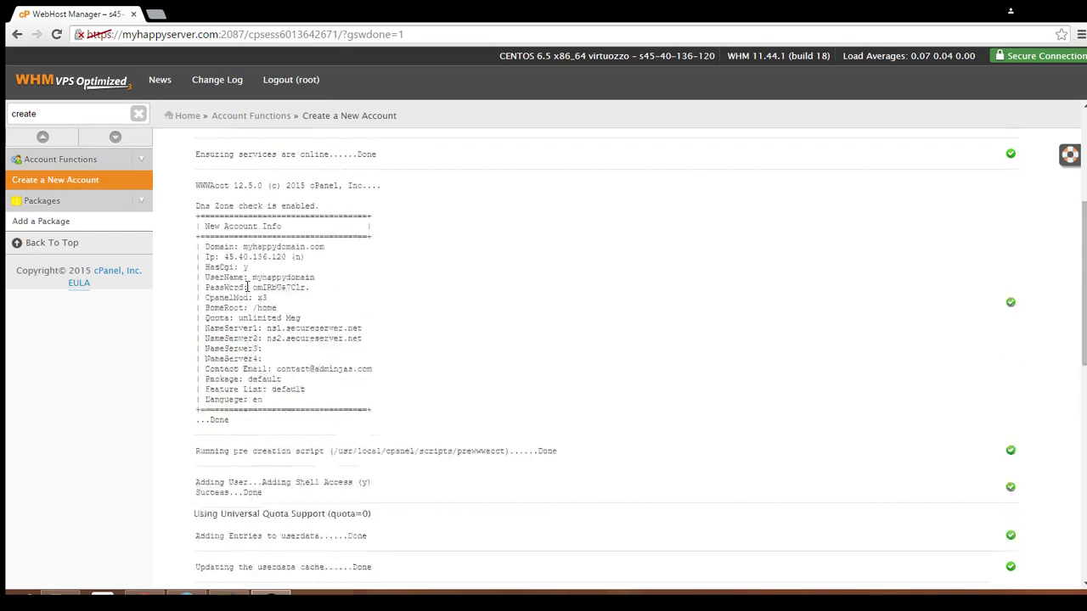
{"action": "scroll", "coordinate": [247, 287], "scroll_direction": "down", "scroll_amount": 2}
{"action": "scroll", "coordinate": [247, 292], "scroll_direction": "down", "scroll_amount": 7}
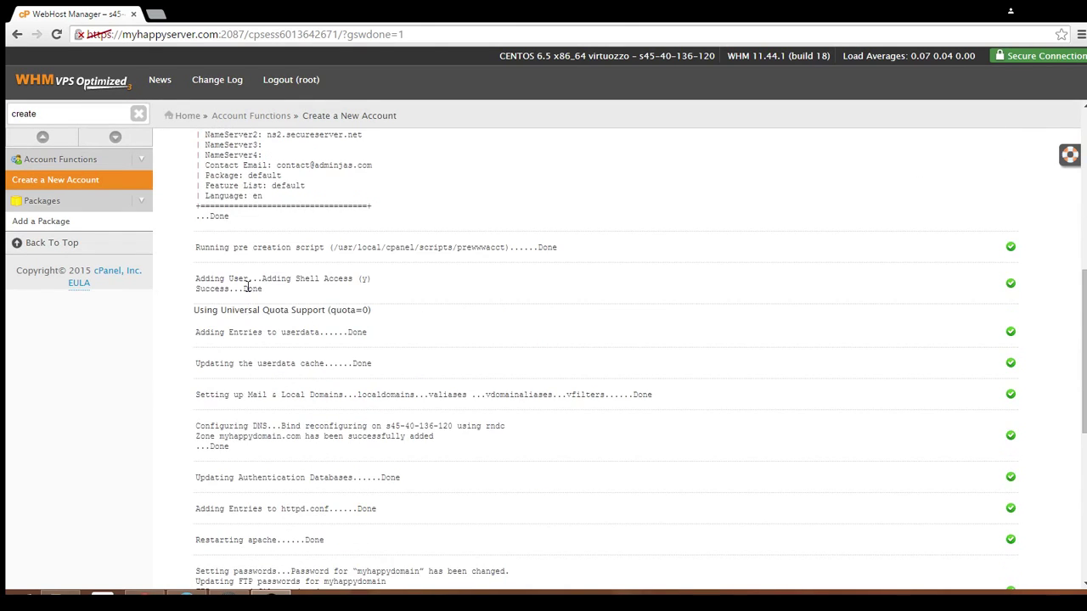
{"action": "scroll", "coordinate": [247, 289], "scroll_direction": "down", "scroll_amount": 1}
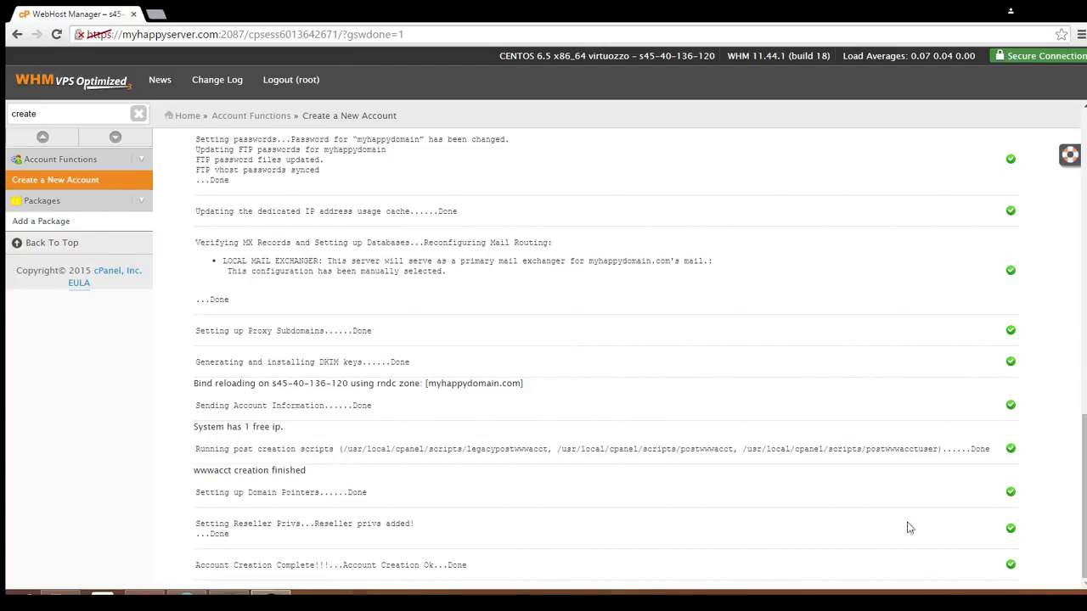
- Search the sidebar for 'list' and open List Accounts to see myhappydomain.com
{"action": "double_click", "coordinate": [8, 116]}
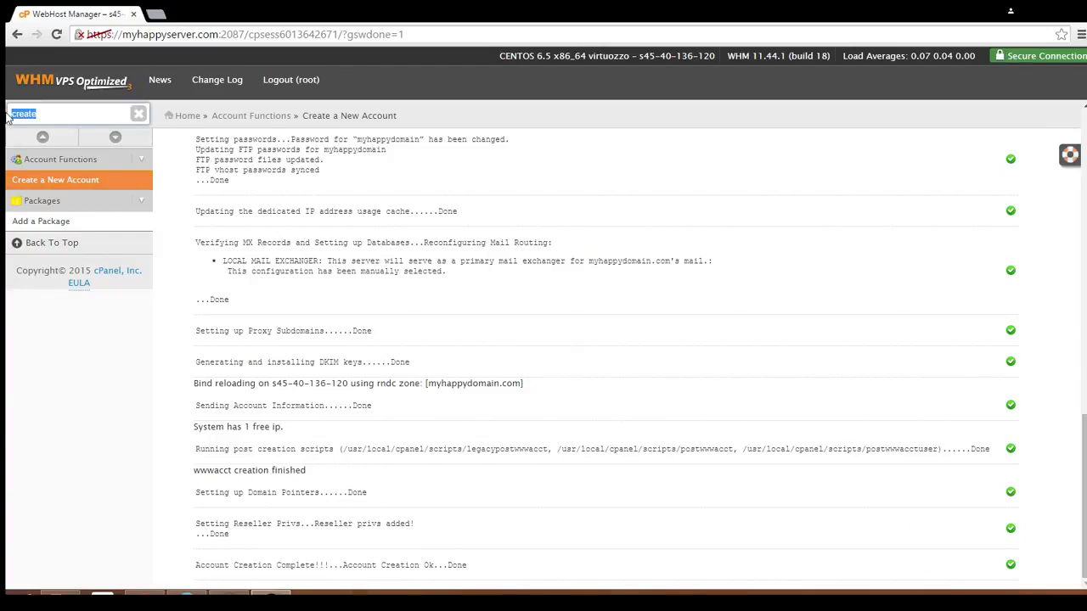
{"action": "type", "text": "list"}
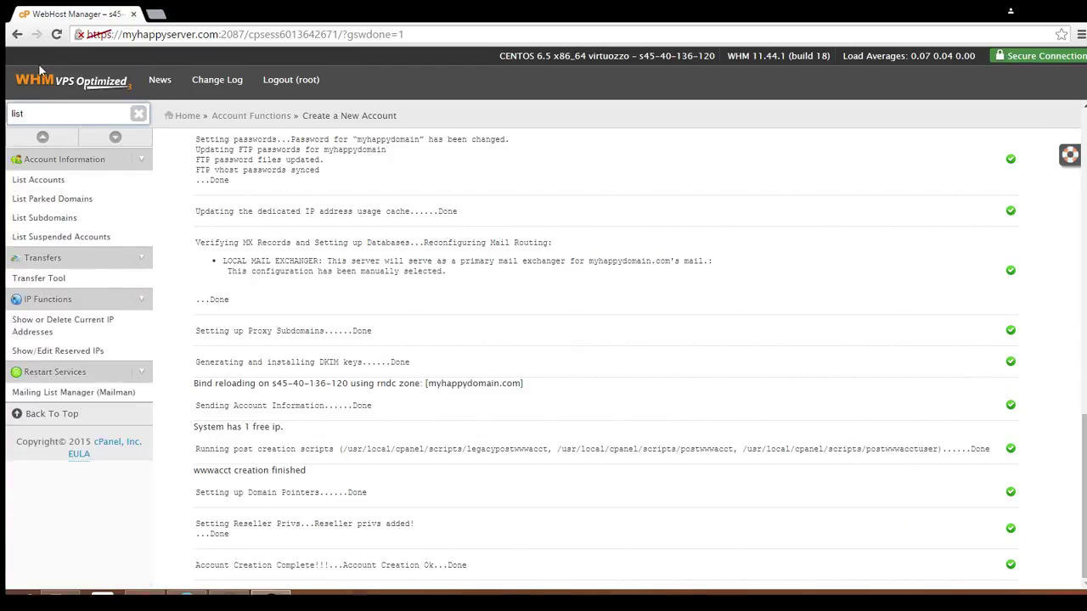
{"action": "left_click", "coordinate": [55, 180]}
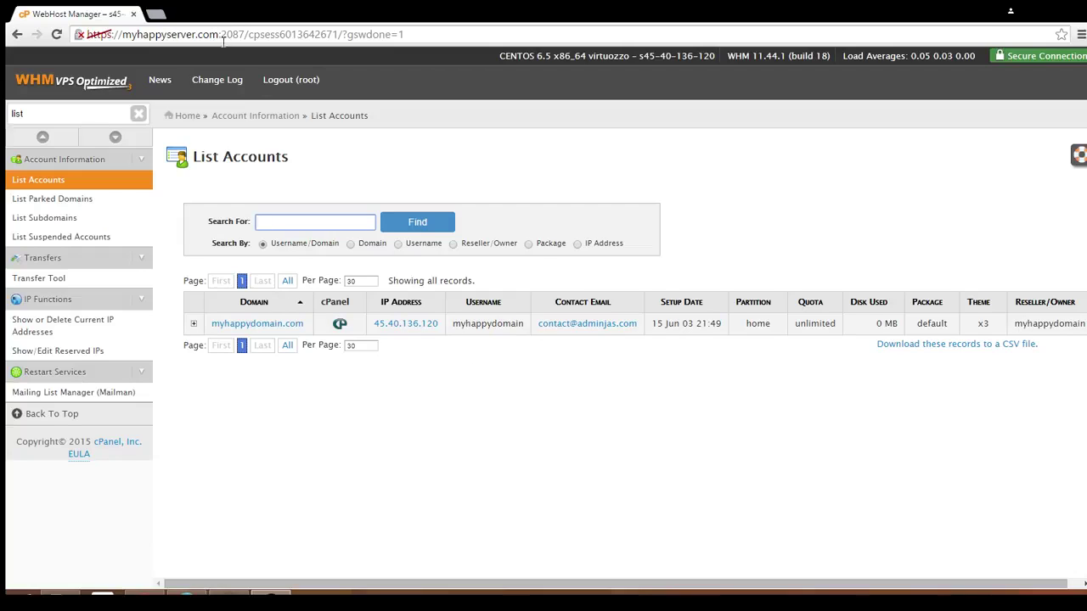
{"action": "left_click", "coordinate": [158, 14]}
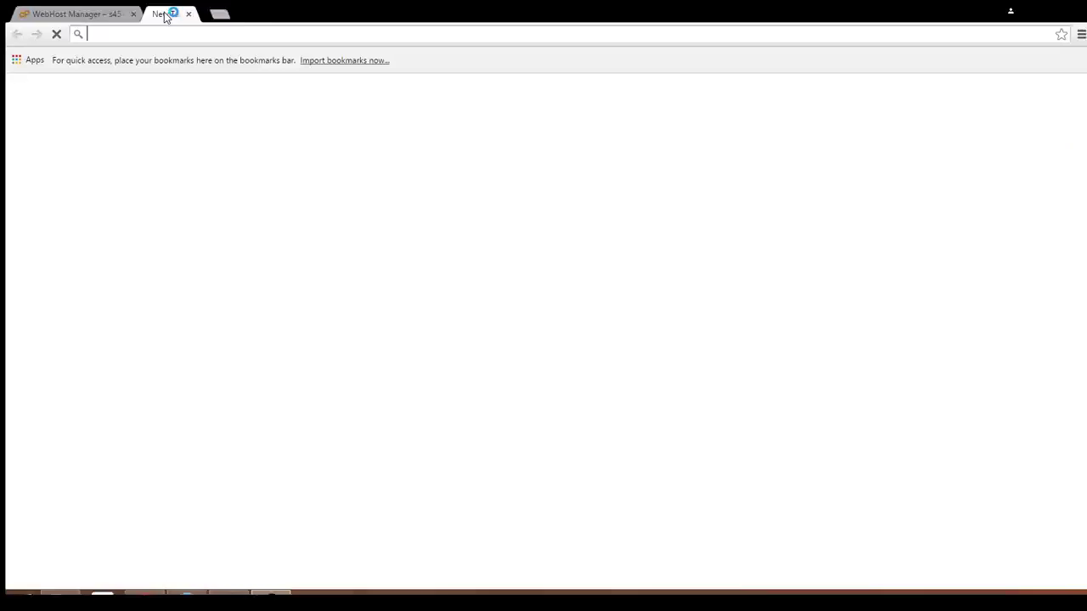
{"action": "type", "text": "my"}
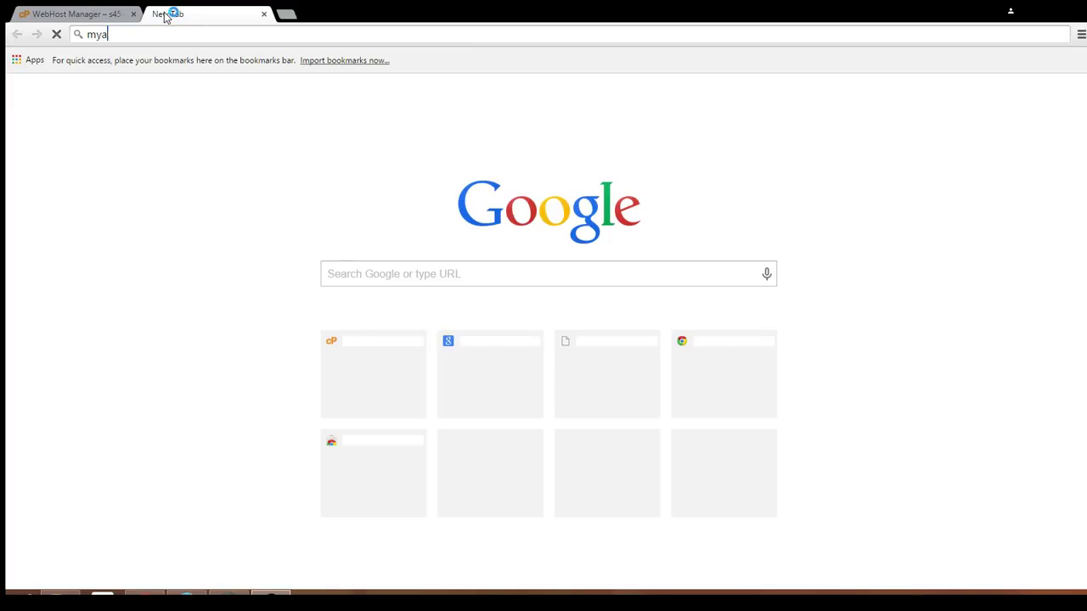
{"action": "type", "text": "happyserver"}
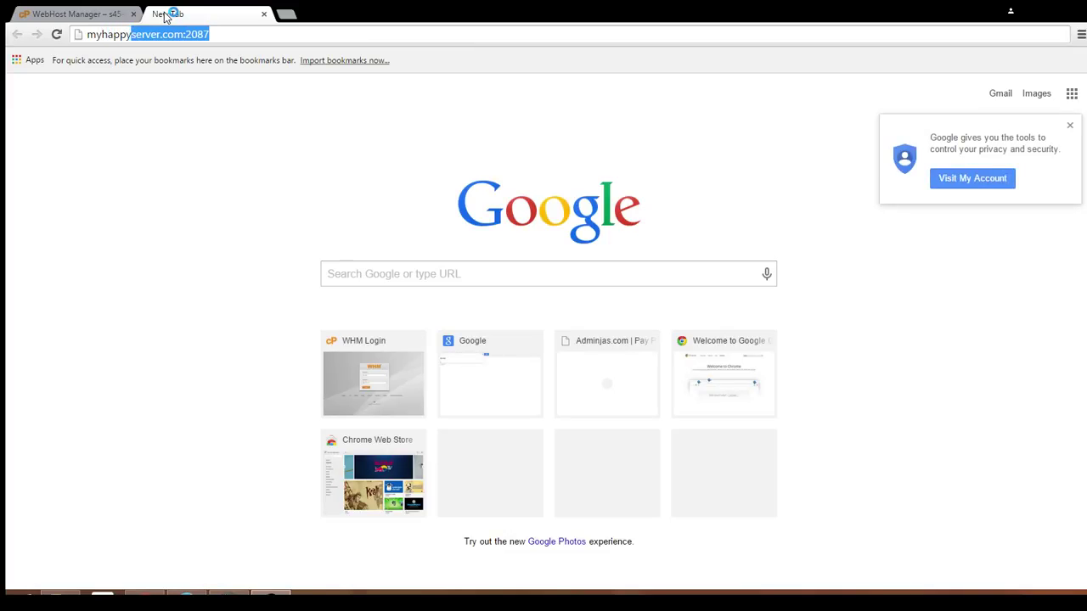
{"action": "type", "text": ".com"}
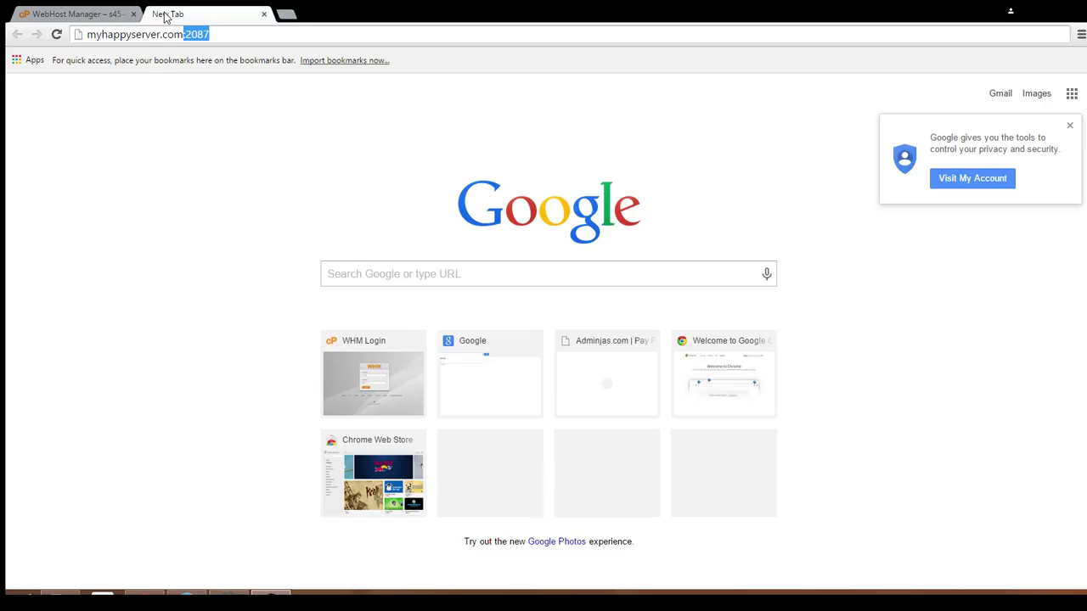
{"action": "left_click", "coordinate": [80, 13]}
{"action": "left_click", "coordinate": [208, 15]}
{"action": "left_click", "coordinate": [219, 40]}
{"action": "type", "text": "https://"}
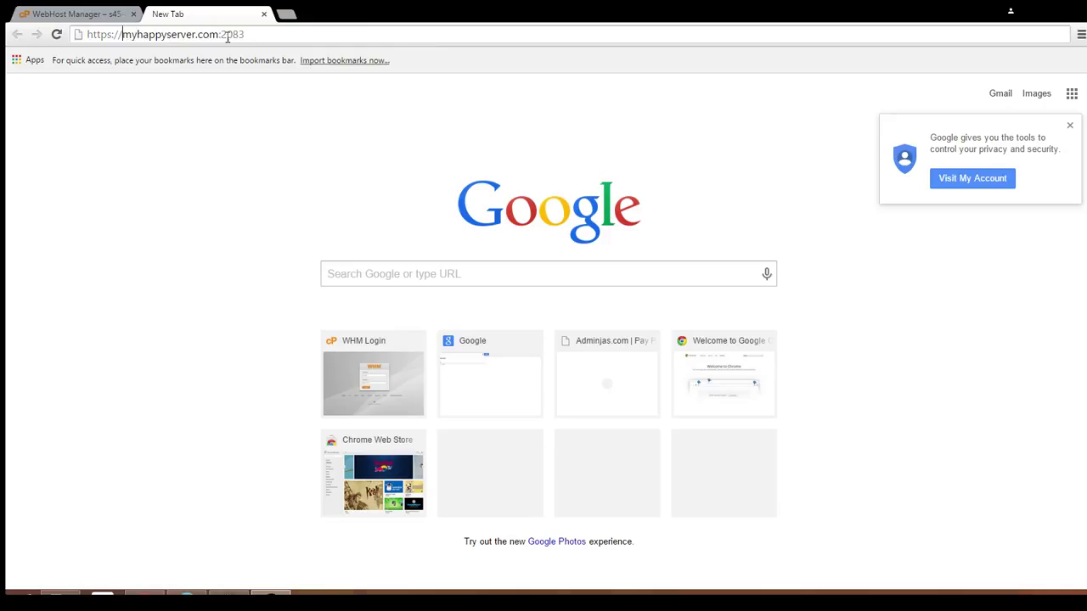
{"action": "key", "text": "Return"}
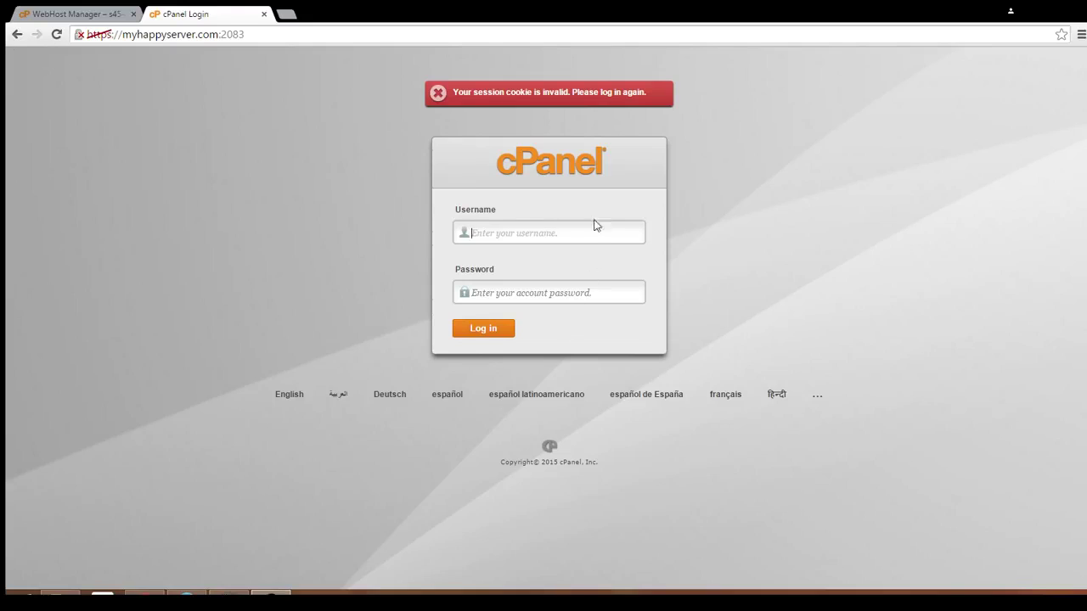
- Sign in to the new myhappydomain.com cPanel account with its pasted password and username
{"action": "left_click", "coordinate": [568, 292]}
{"action": "key", "text": "ctrl+v"}
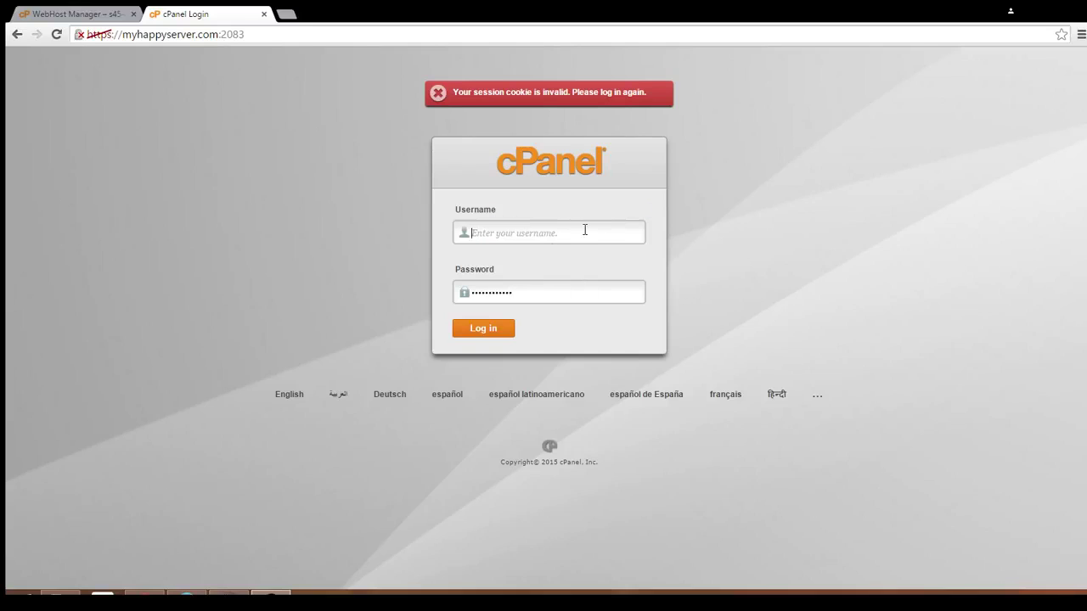
{"action": "type", "text": "myhappydomain"}
{"action": "left_click", "coordinate": [491, 333]}
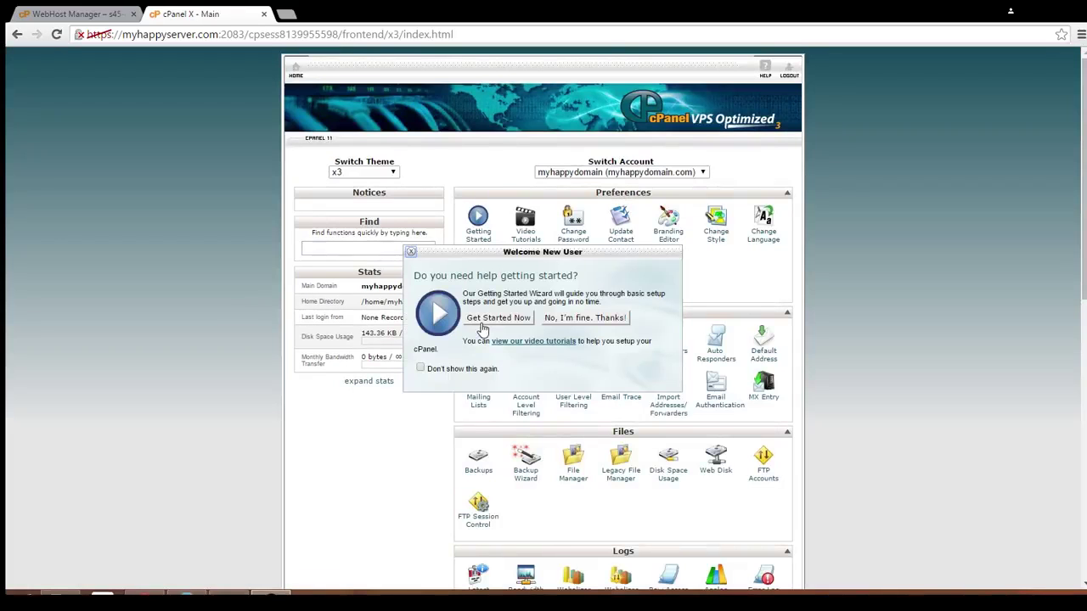
{"action": "left_click", "coordinate": [576, 324]}
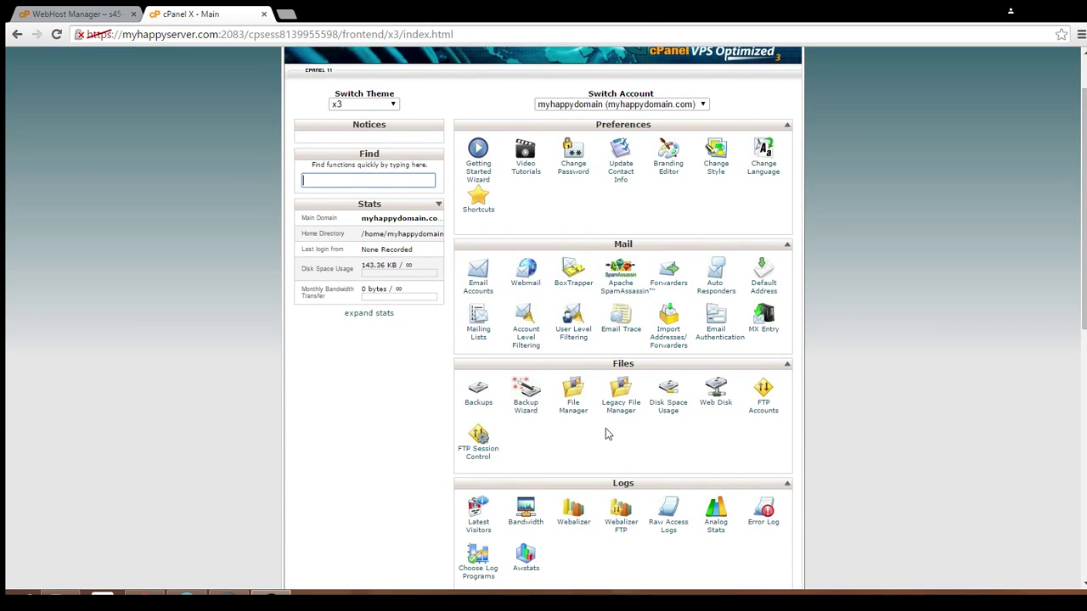
{"action": "scroll", "coordinate": [608, 434], "scroll_direction": "down", "scroll_amount": 3}
{"action": "scroll", "coordinate": [608, 435], "scroll_direction": "down", "scroll_amount": 3}
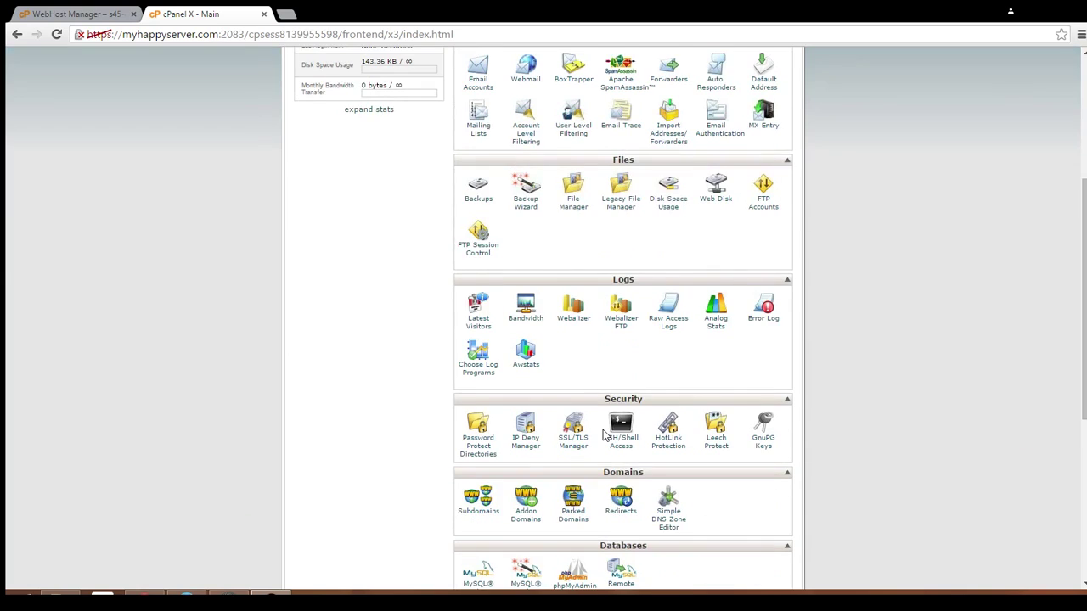
{"action": "scroll", "coordinate": [604, 434], "scroll_direction": "down", "scroll_amount": 4}
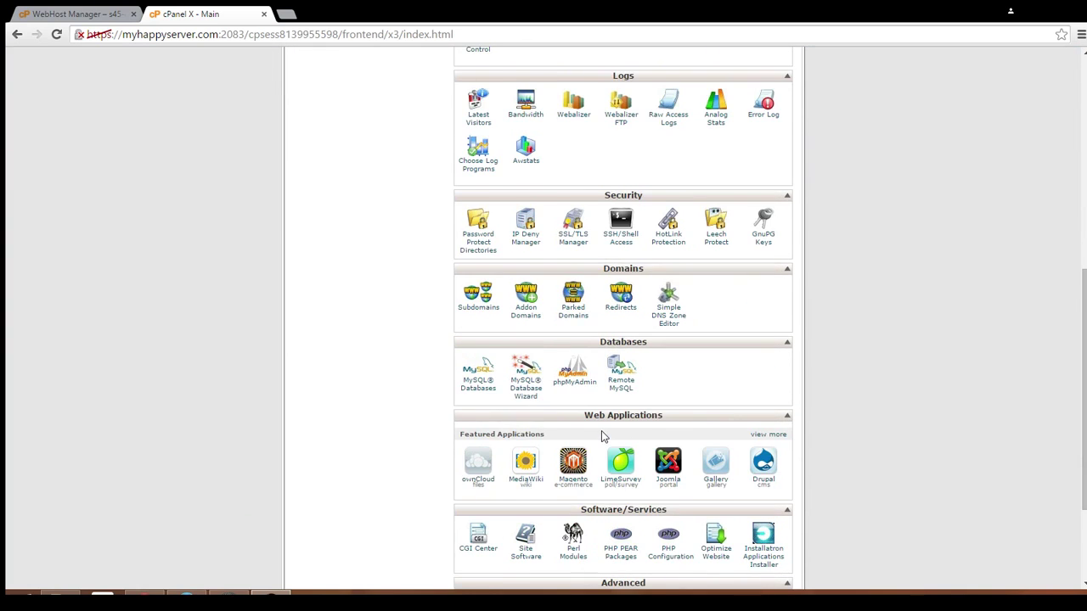
{"action": "scroll", "coordinate": [601, 431], "scroll_direction": "down", "scroll_amount": 2}
{"action": "scroll", "coordinate": [601, 431], "scroll_direction": "down", "scroll_amount": 2}
{"action": "scroll", "coordinate": [601, 431], "scroll_direction": "up", "scroll_amount": 5}
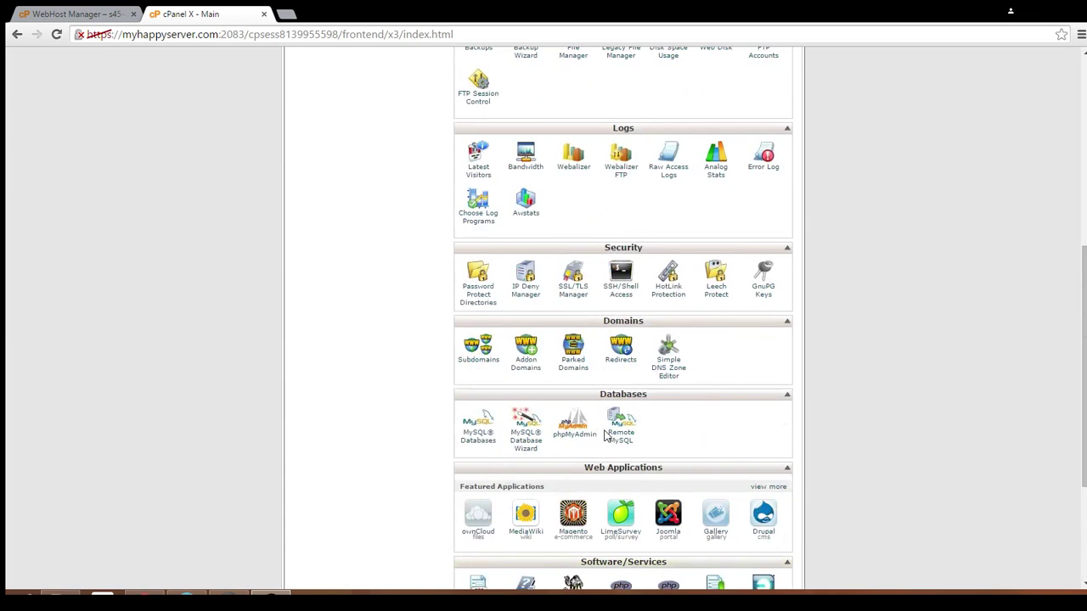
{"action": "scroll", "coordinate": [608, 436], "scroll_direction": "up", "scroll_amount": 7}
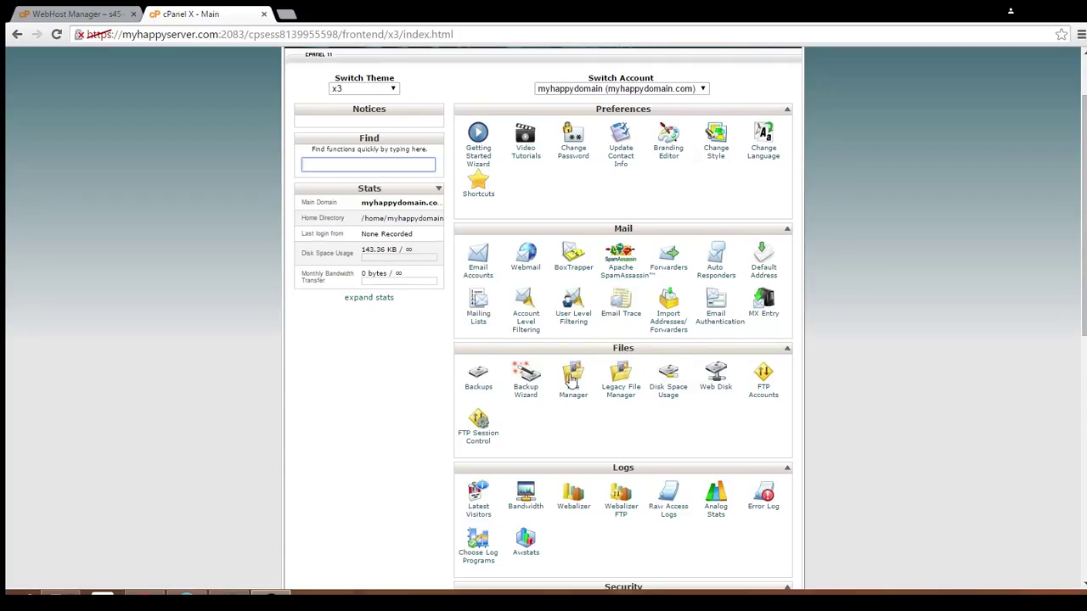
- Browse the home directory's public_html in File Manager, holding only cgi-bin, then return to cPanel's main page
{"action": "left_click", "coordinate": [573, 380]}
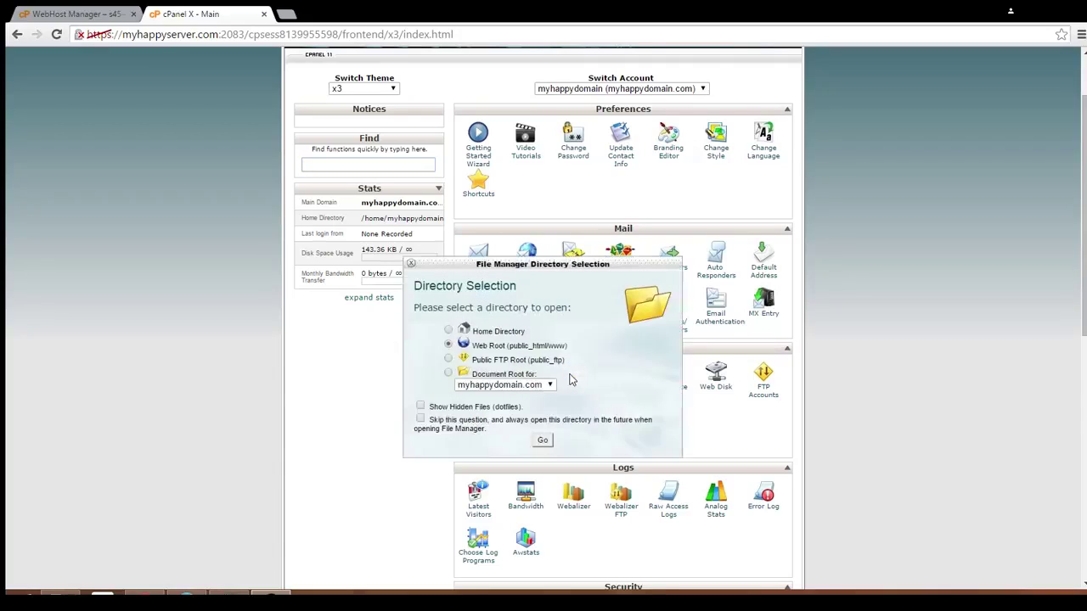
{"action": "left_click", "coordinate": [501, 333]}
{"action": "left_click", "coordinate": [543, 442]}
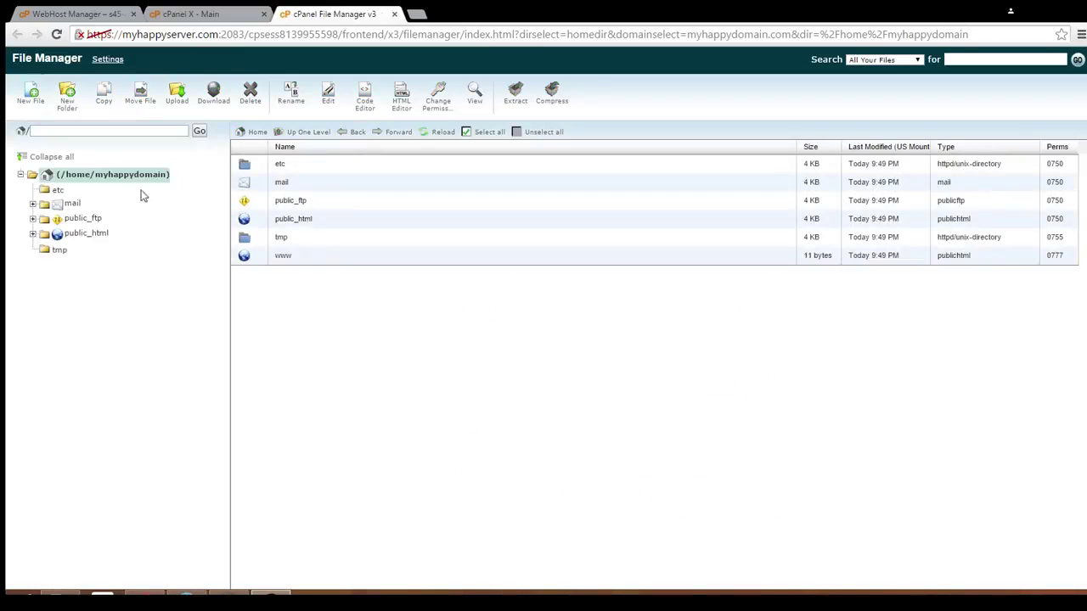
{"action": "left_click", "coordinate": [78, 233]}
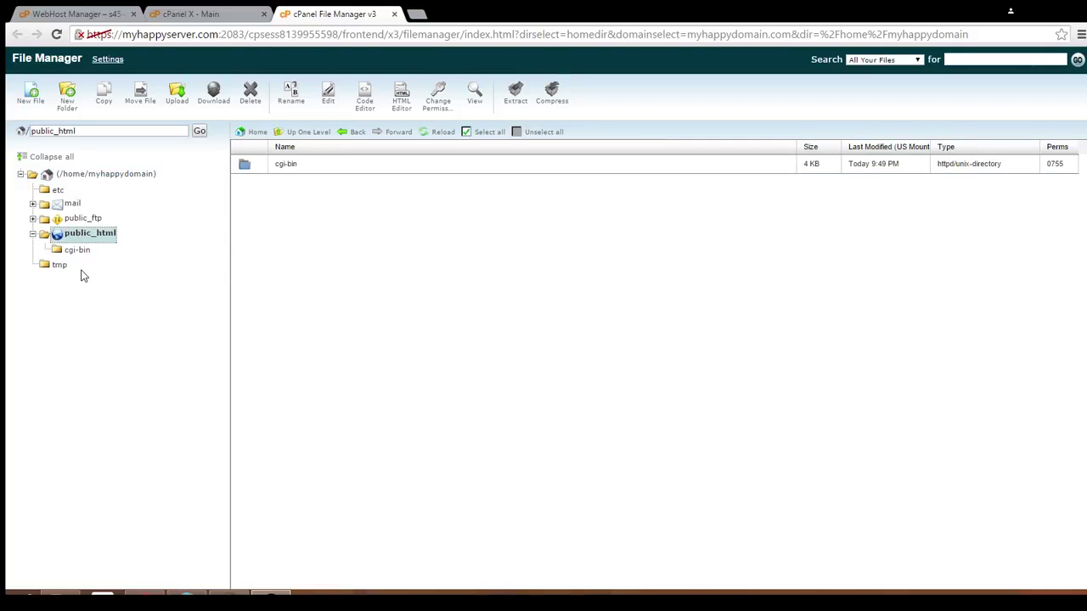
{"action": "left_click", "coordinate": [185, 15]}
{"action": "scroll", "coordinate": [635, 340], "scroll_direction": "down", "scroll_amount": 2}
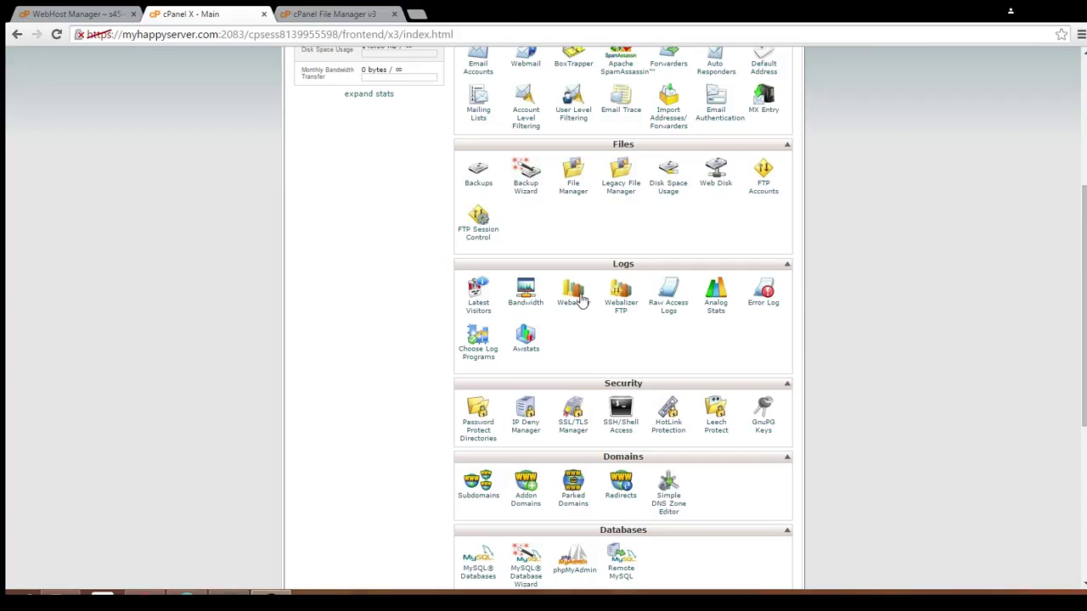
{"action": "left_click", "coordinate": [583, 301]}
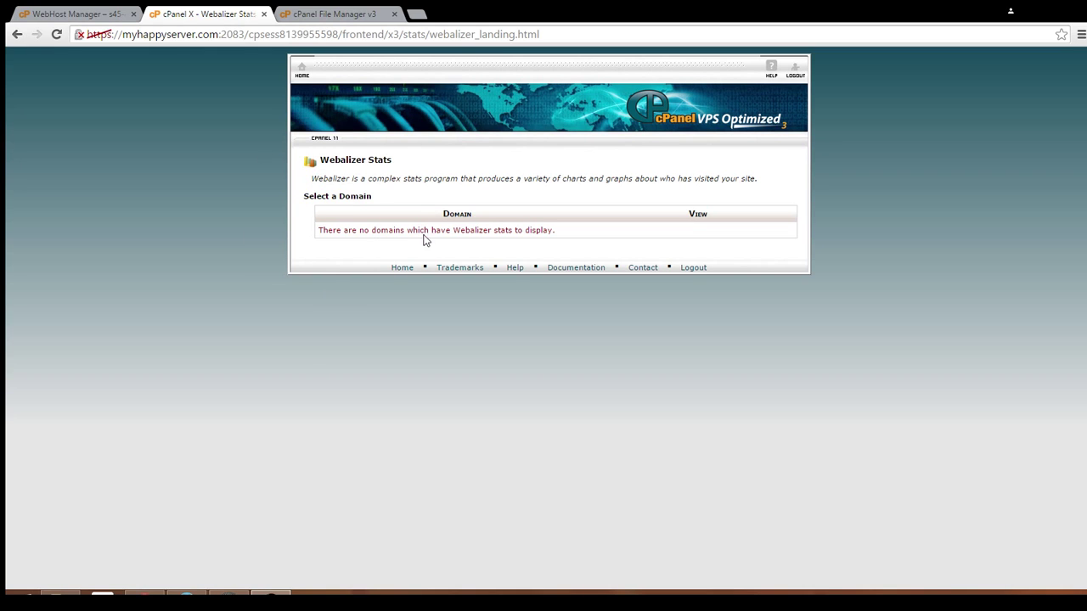
{"action": "left_click", "coordinate": [301, 69]}
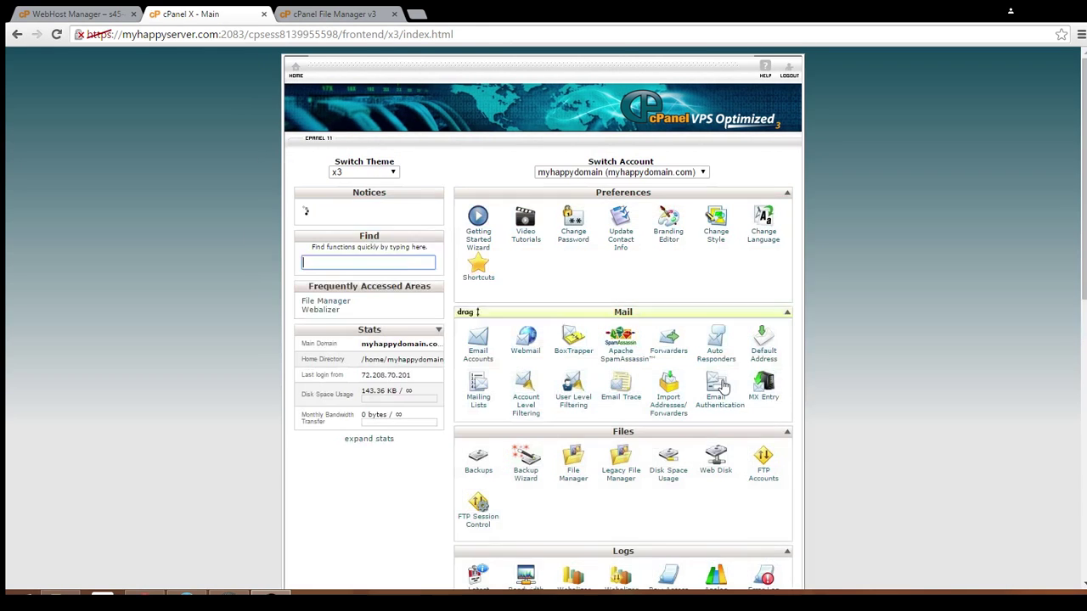
{"action": "scroll", "coordinate": [719, 374], "scroll_direction": "down", "scroll_amount": 3}
{"action": "scroll", "coordinate": [719, 375], "scroll_direction": "down", "scroll_amount": 4}
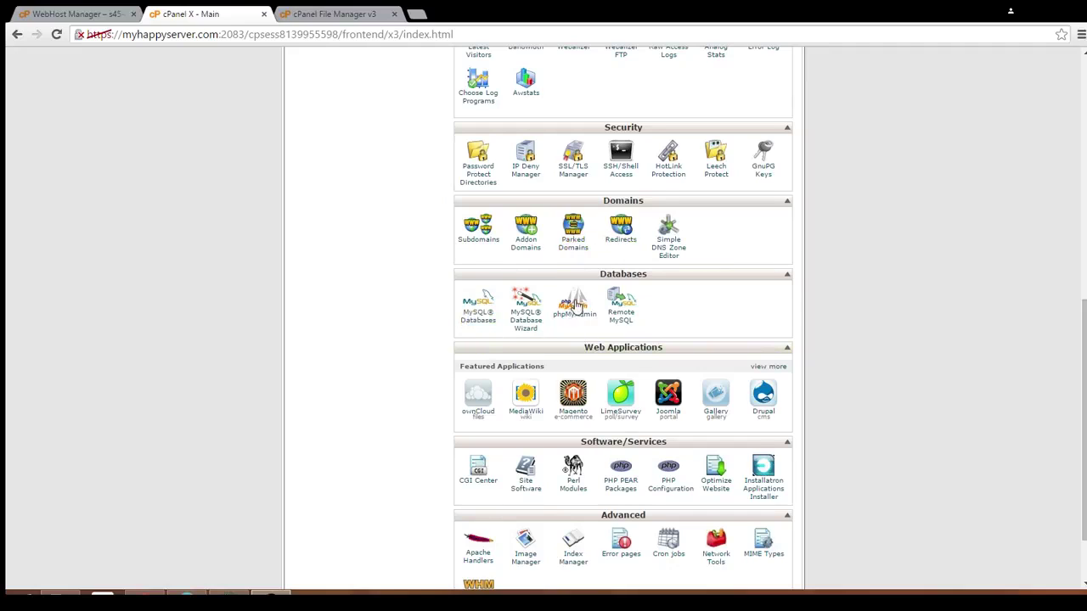
{"action": "scroll", "coordinate": [574, 304], "scroll_direction": "down", "scroll_amount": 1}
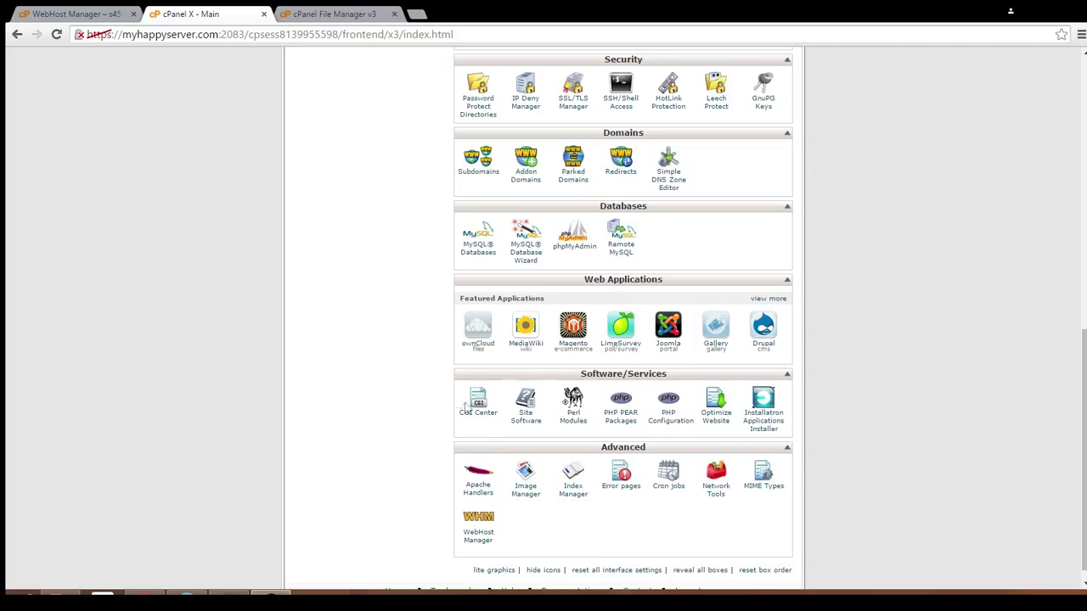
{"action": "scroll", "coordinate": [393, 410], "scroll_direction": "down", "scroll_amount": 1}
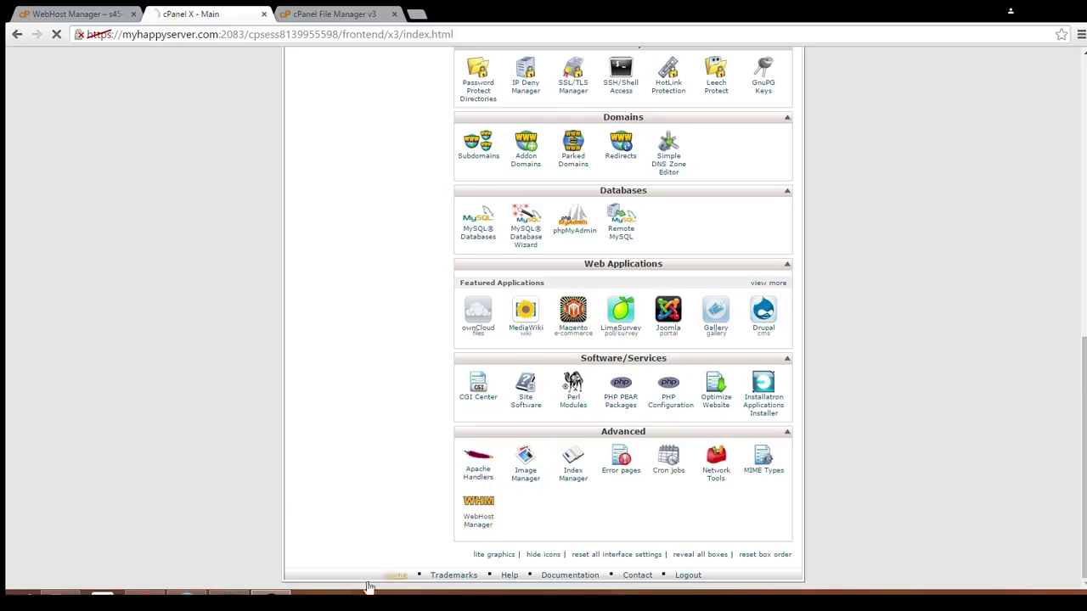
- Return to the WHM home page, filter the sidebar for 'list', then clear the filter
{"action": "left_click", "coordinate": [396, 575]}
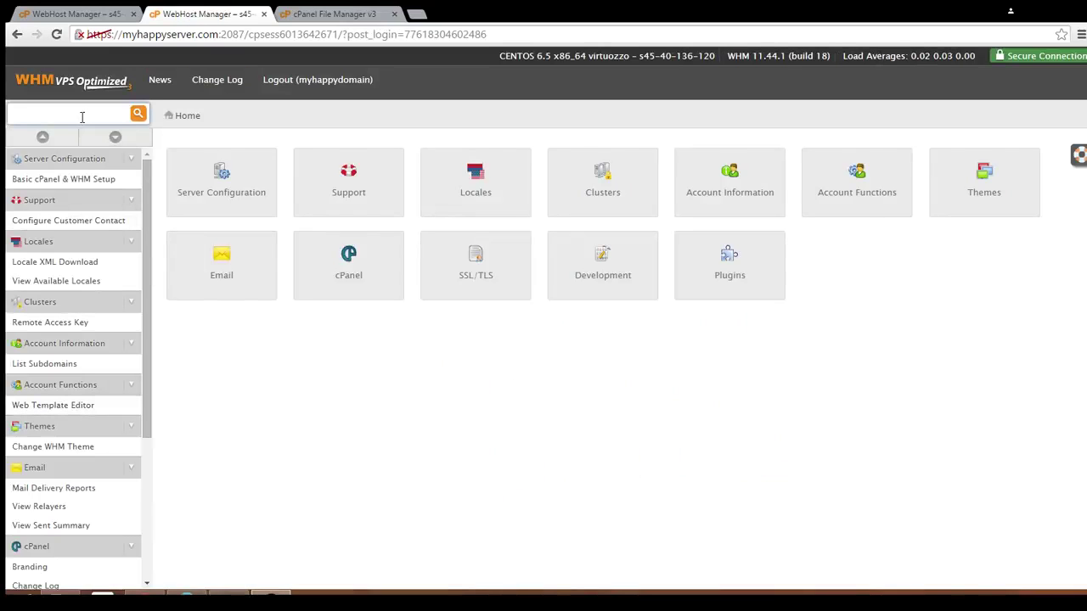
{"action": "type", "text": "list"}
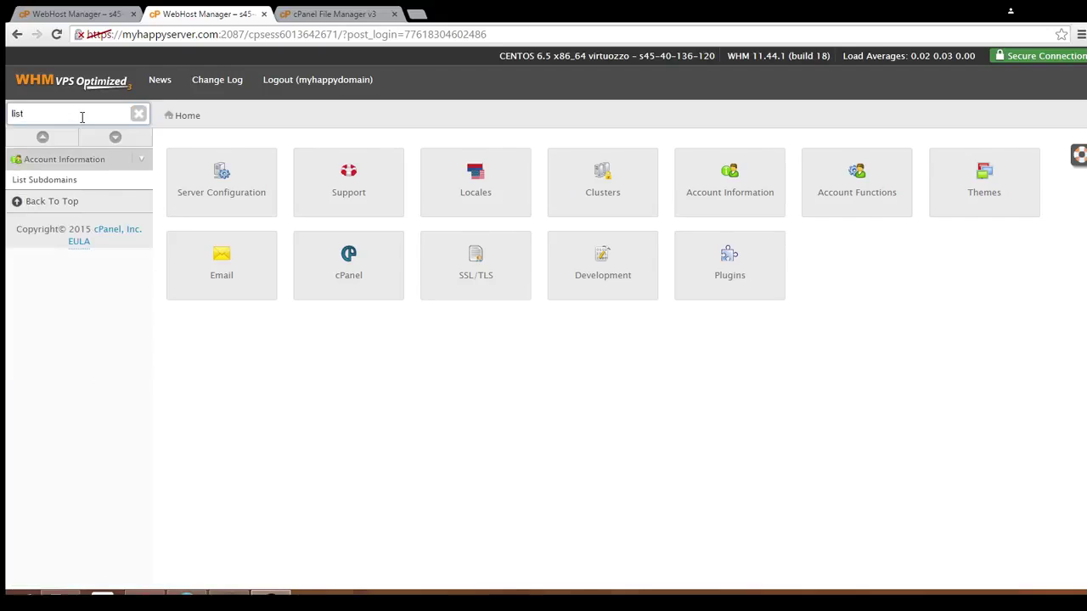
{"action": "left_click_drag", "start_coordinate": [82, 116], "coordinate": [7, 125]}
{"action": "key", "text": "BackSpace"}
- Open the Basic cPanel & WHM Setup page under Server Configuration and look it over
{"action": "left_click", "coordinate": [219, 199]}
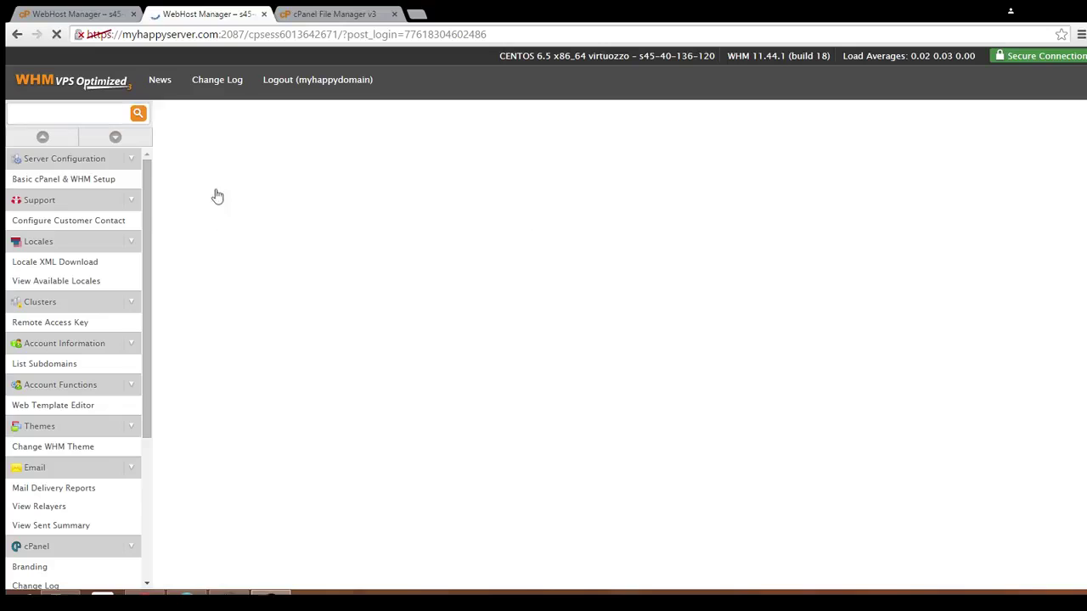
{"action": "left_click", "coordinate": [218, 179]}
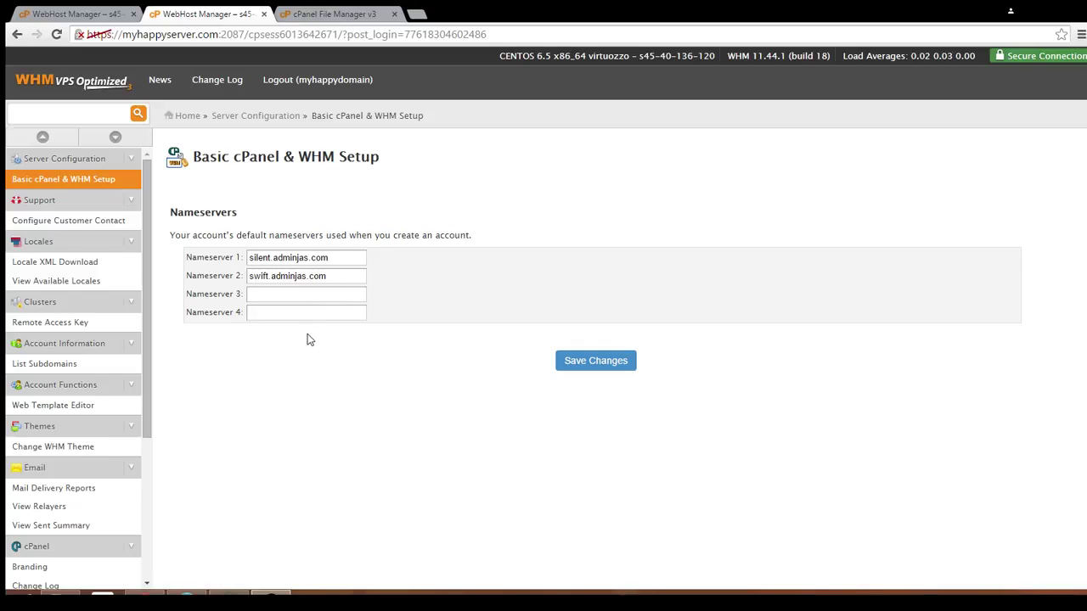
{"action": "scroll", "coordinate": [115, 379], "scroll_direction": "down", "scroll_amount": 3}
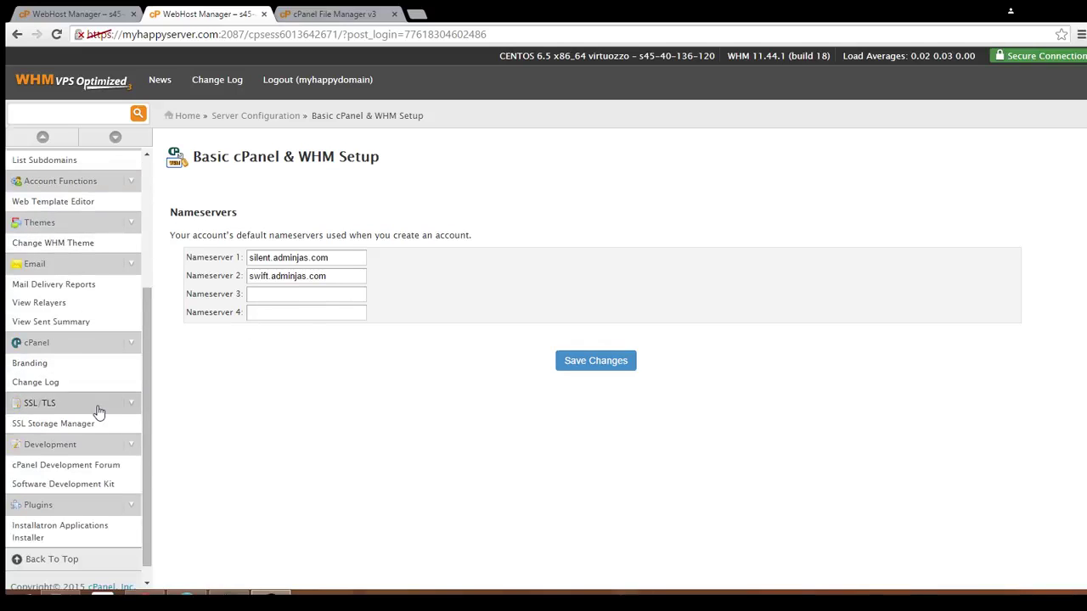
{"action": "scroll", "coordinate": [98, 411], "scroll_direction": "up", "scroll_amount": 3}
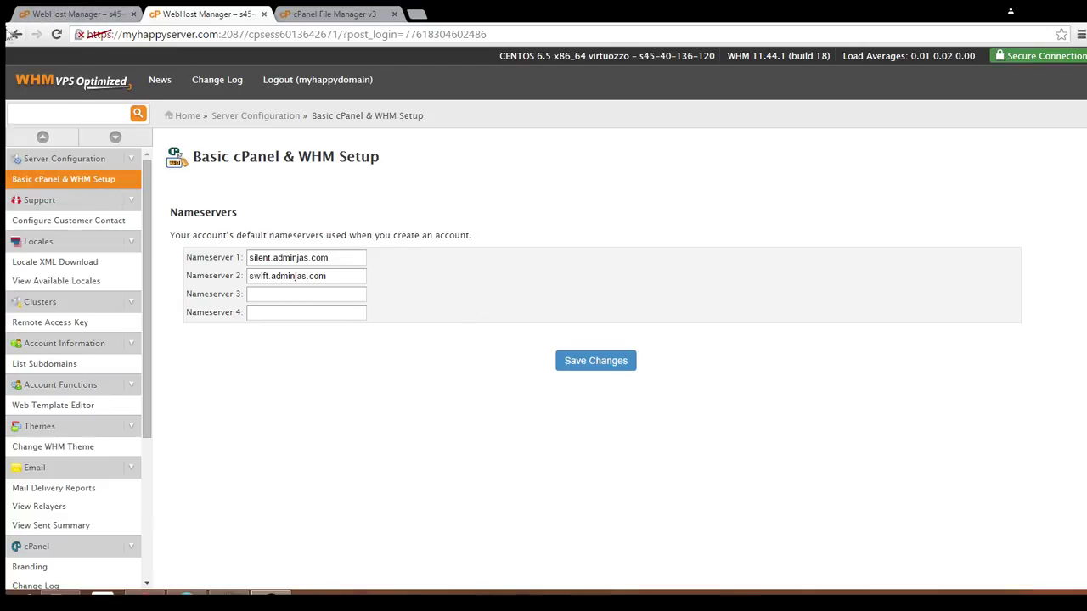
- Log the account out of WHM and close the login and File Manager tabs
{"action": "left_click", "coordinate": [338, 81]}
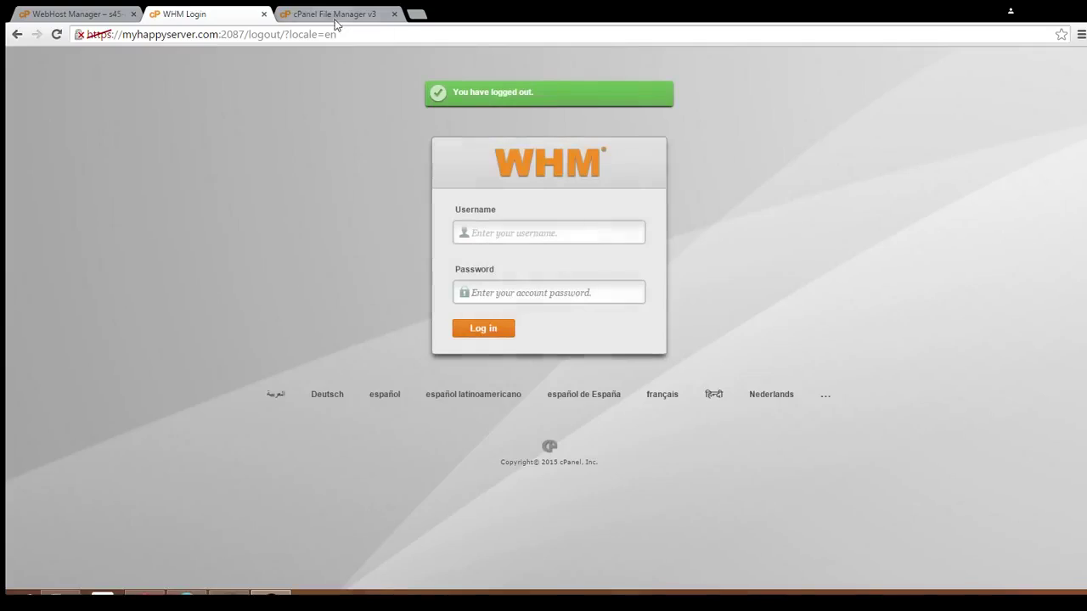
{"action": "left_click", "coordinate": [263, 14]}
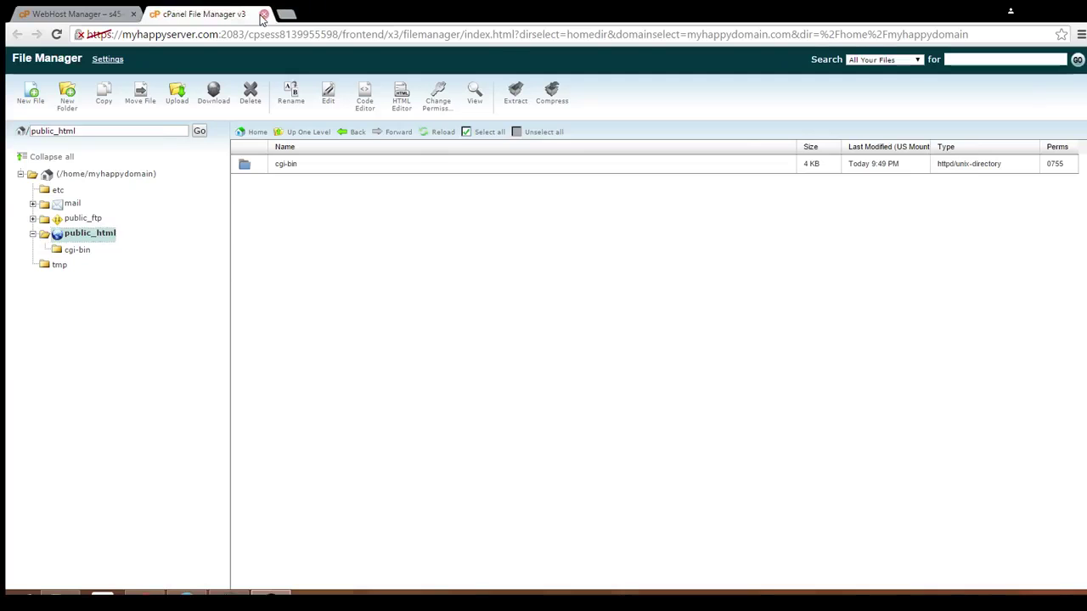
{"action": "left_click", "coordinate": [263, 15]}
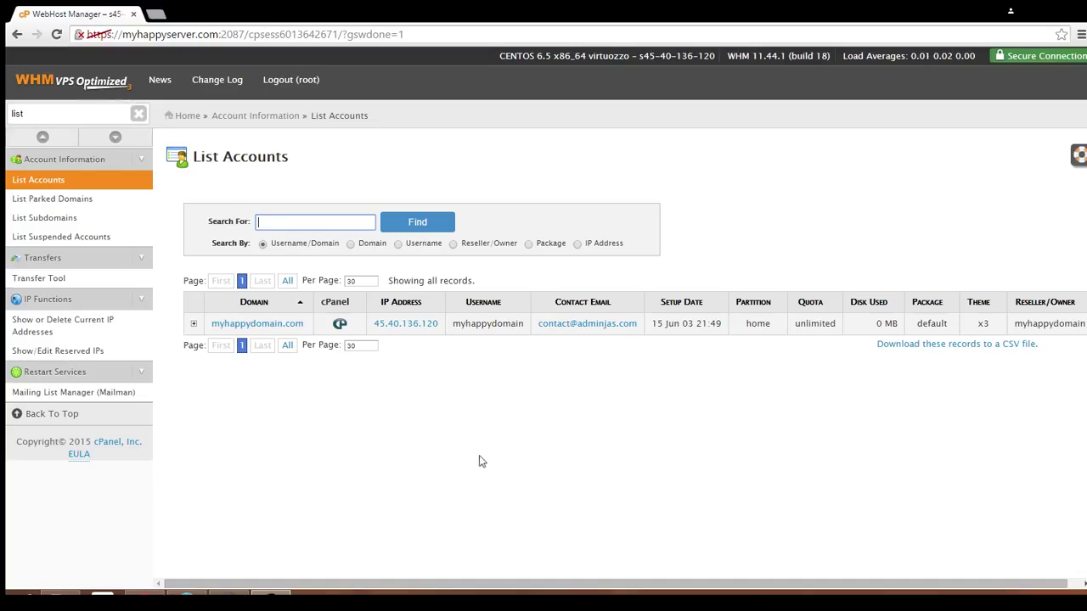